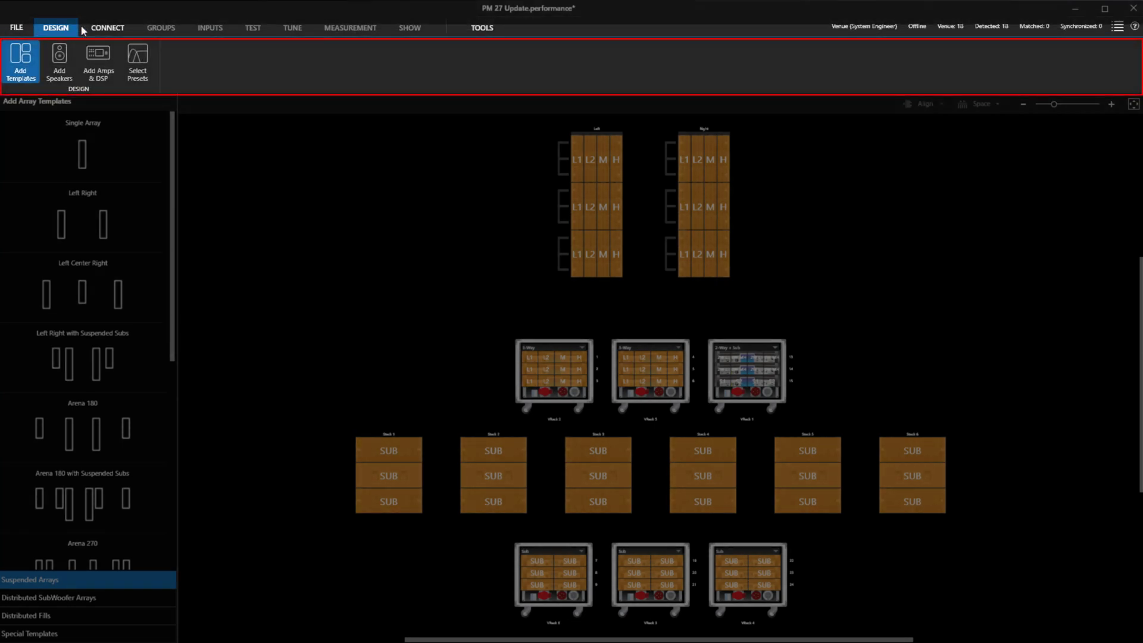
Tour the Connect, Groups, Assign, Test, Tune and Show workspaces, hiding and restoring the ribbon
left_click(101, 29)
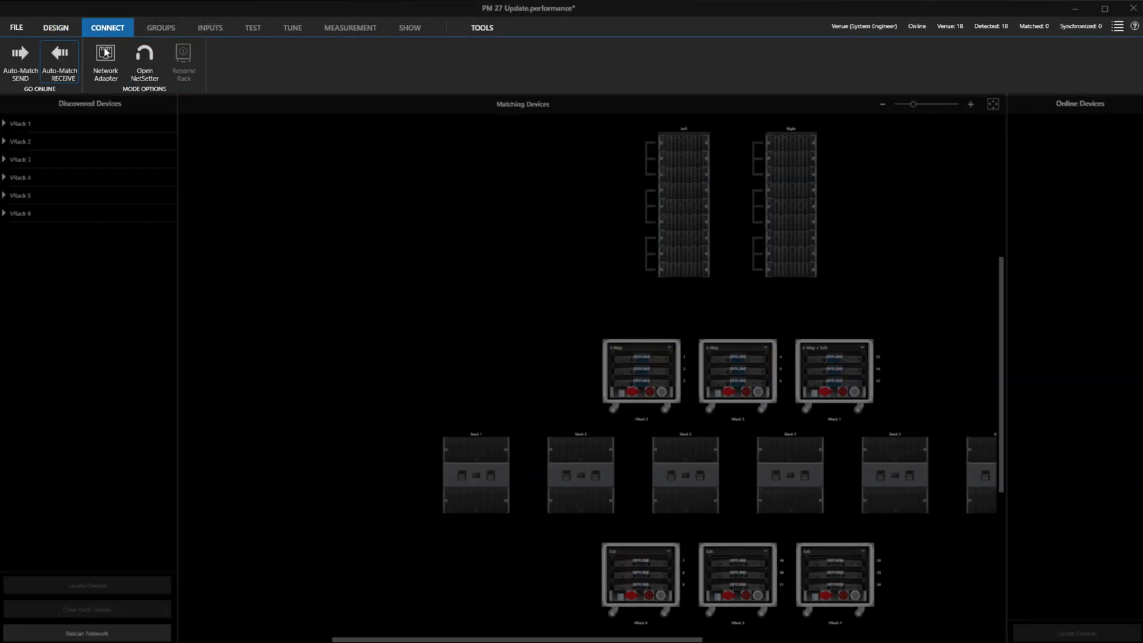
left_click(149, 30)
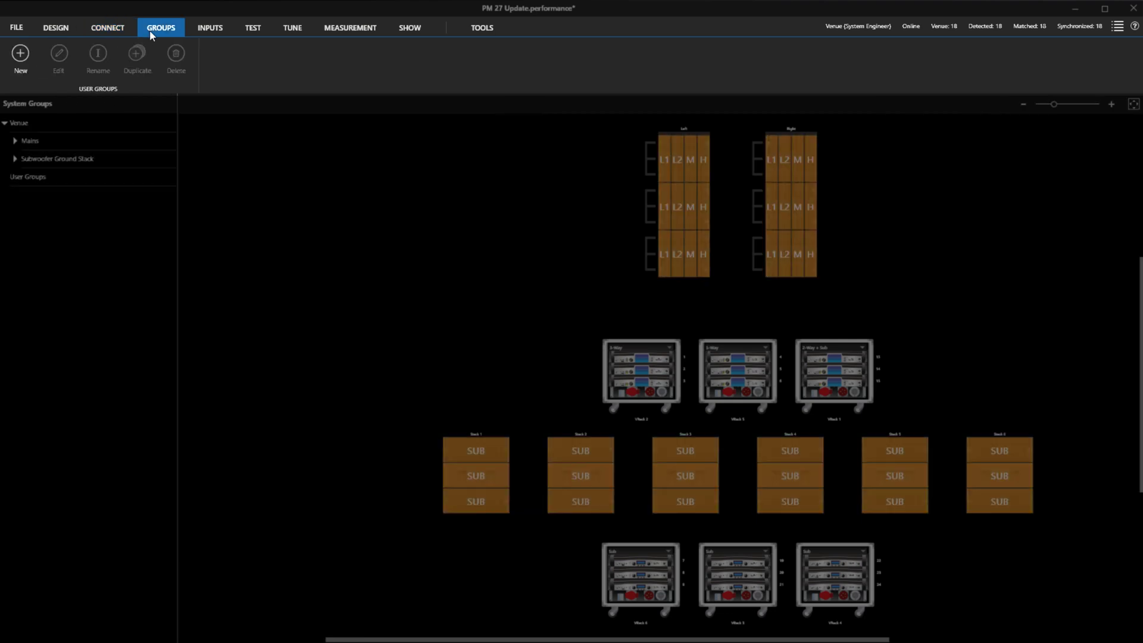
left_click(204, 30)
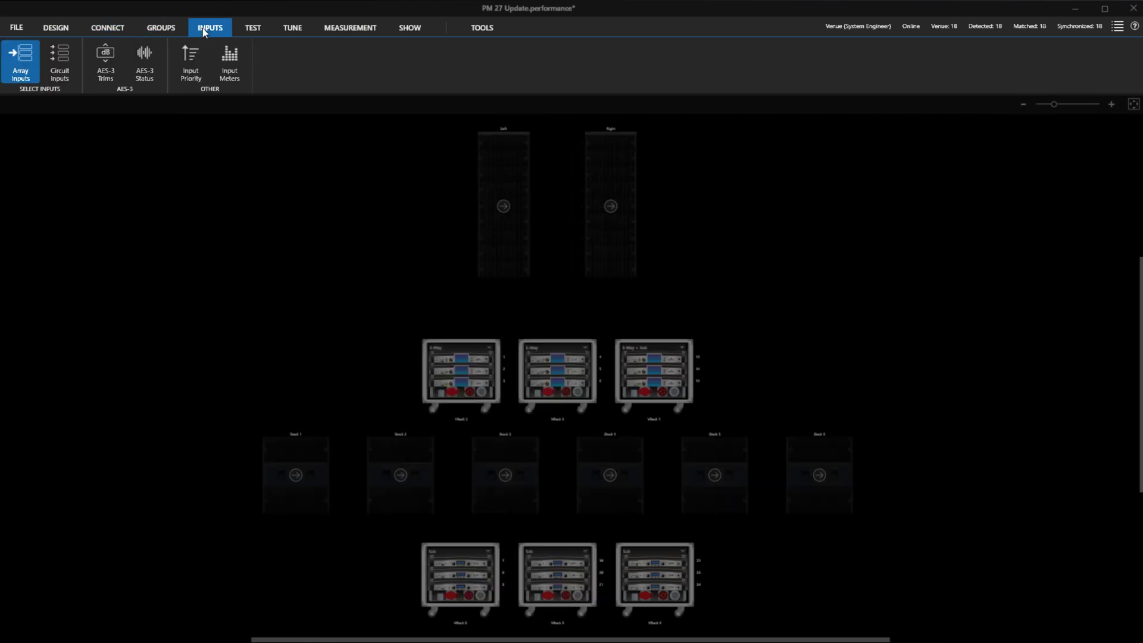
left_click(255, 29)
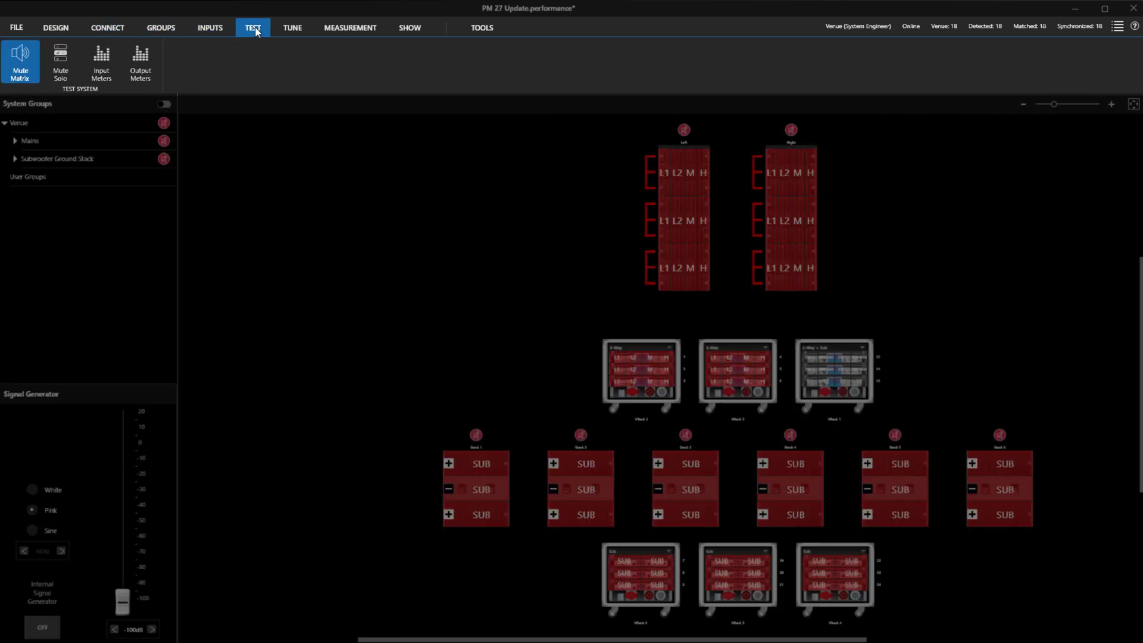
left_click(293, 30)
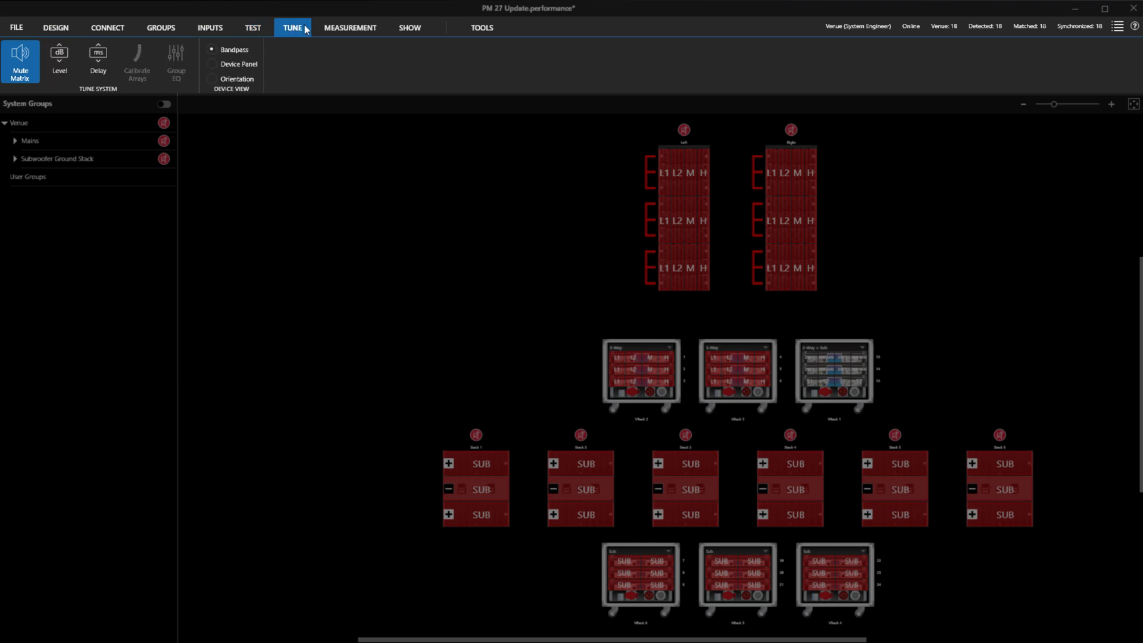
left_click(409, 30)
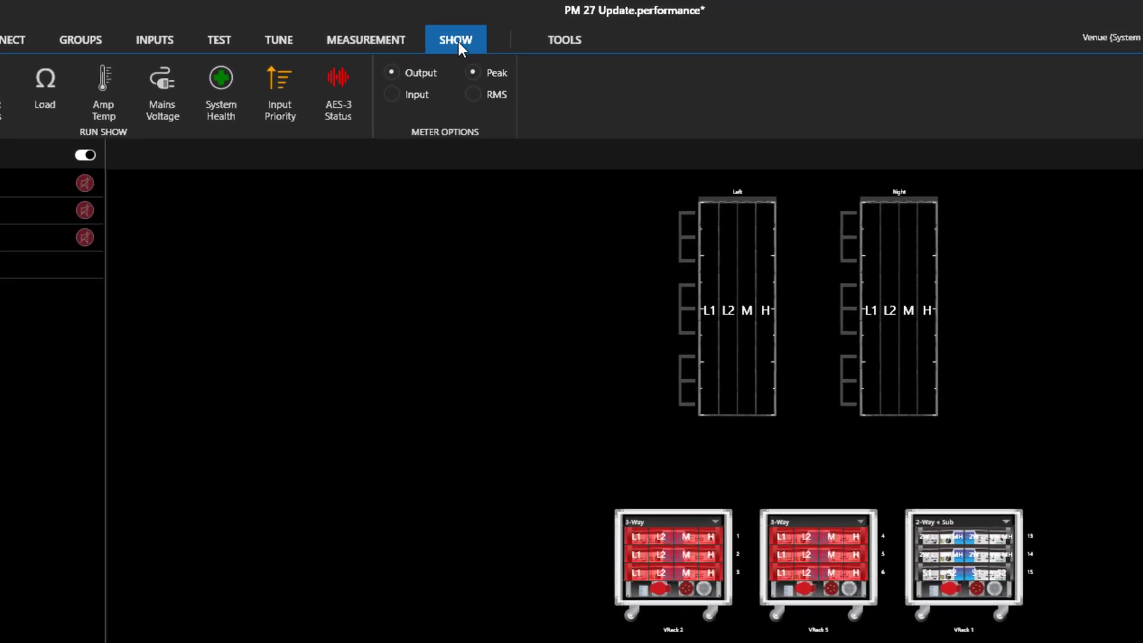
left_click(457, 43)
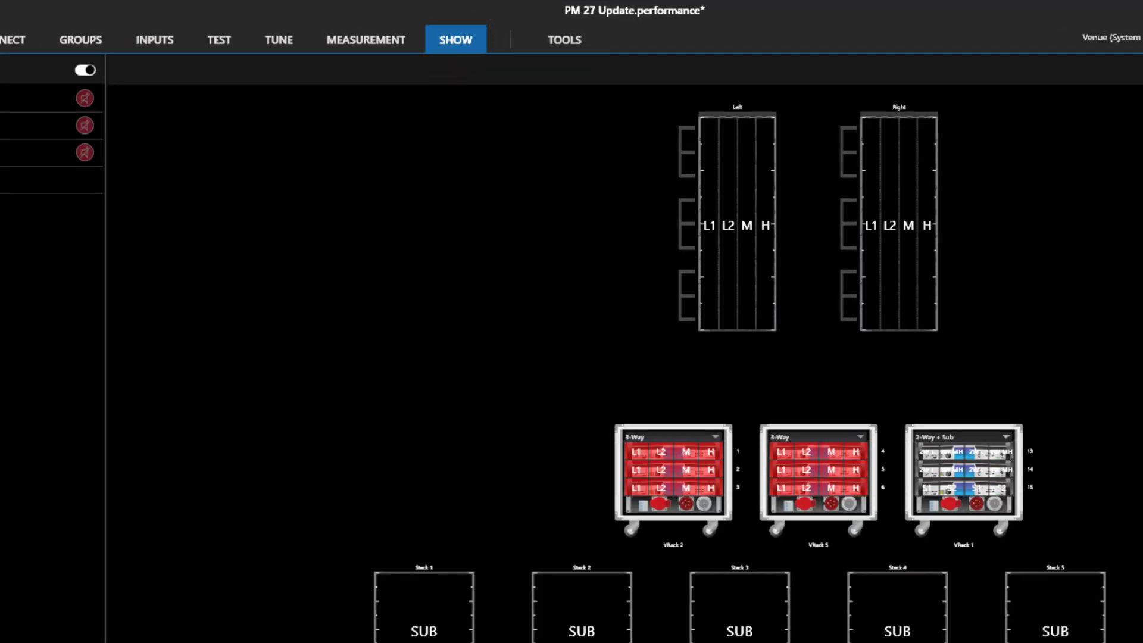
left_click(478, 49)
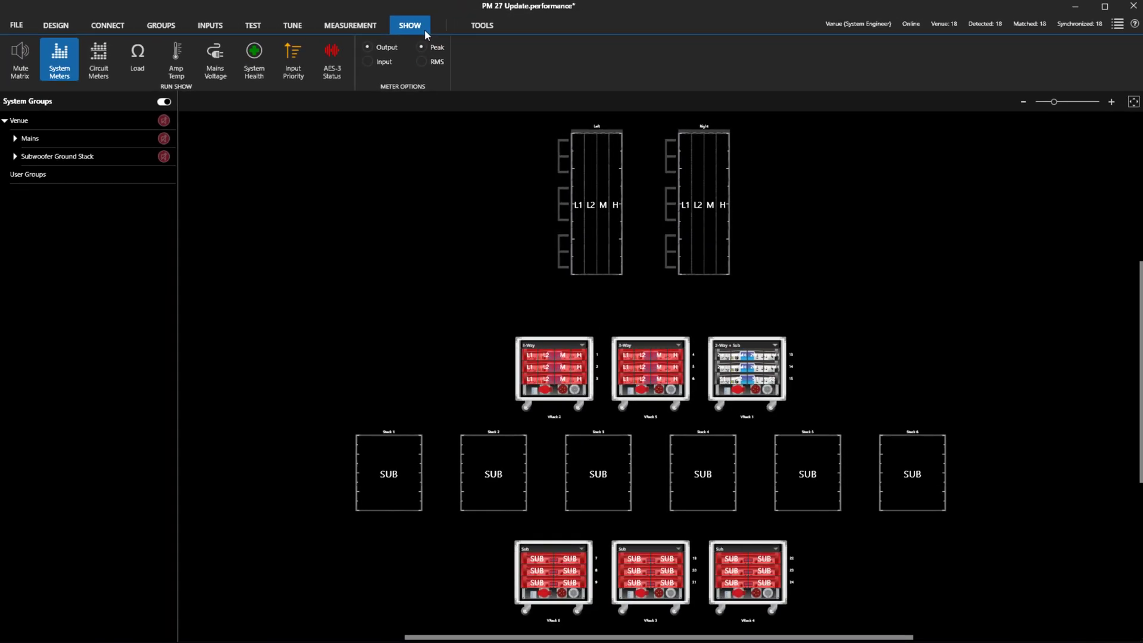
Back in Design, zoom onto the arrays, place the Left Right template, and browse speakers and amps
left_click(65, 25)
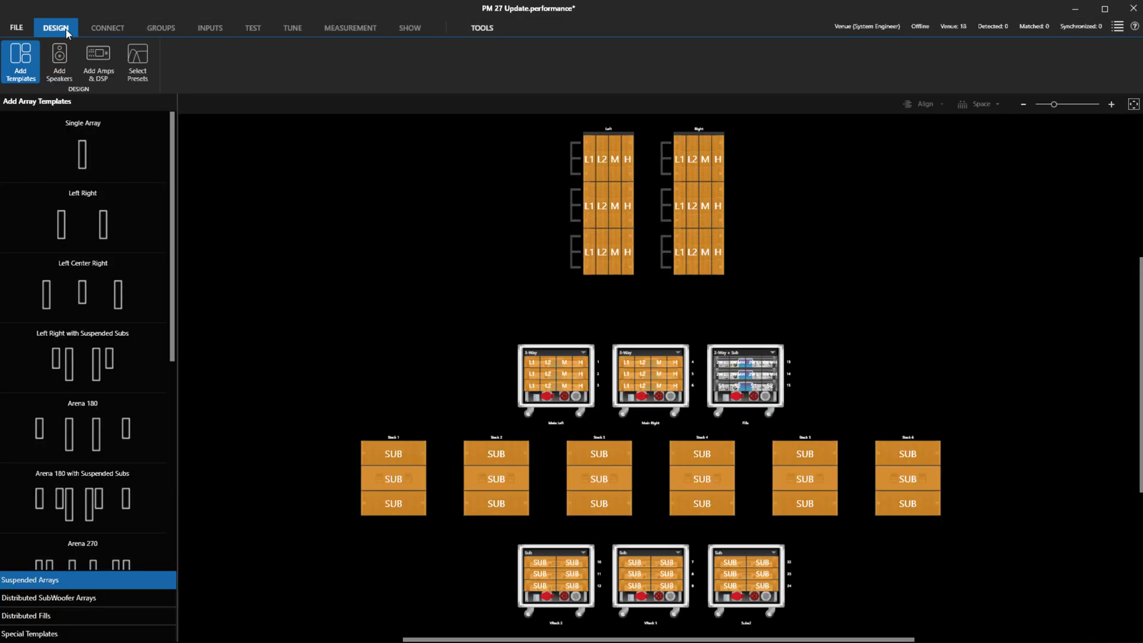
left_click_drag(460, 132, 801, 252)
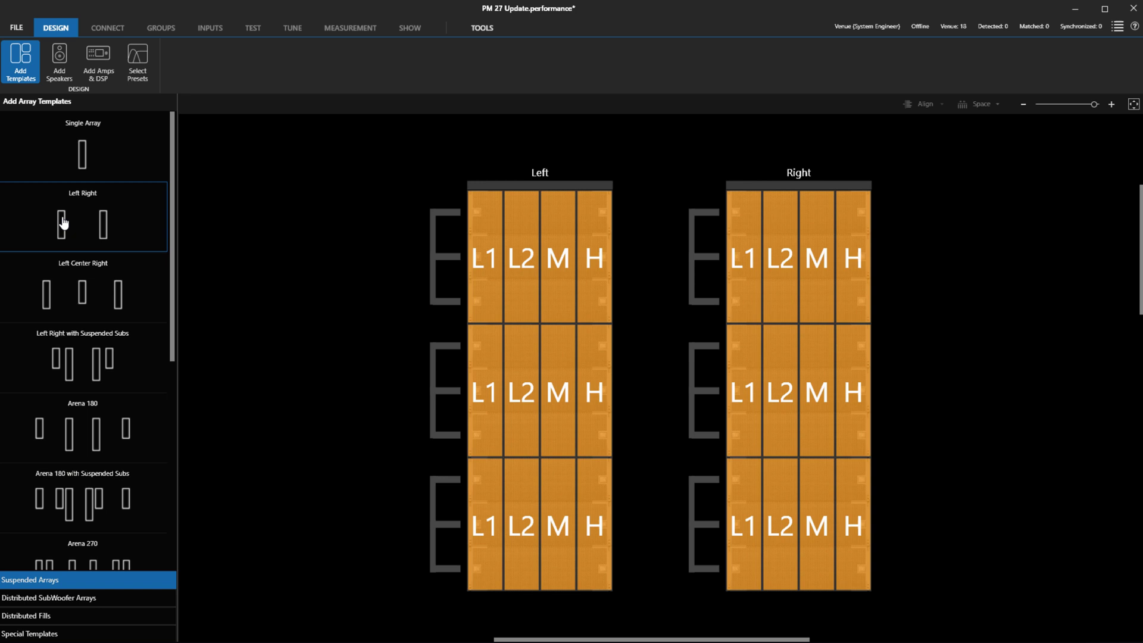
left_click_drag(62, 223, 229, 199)
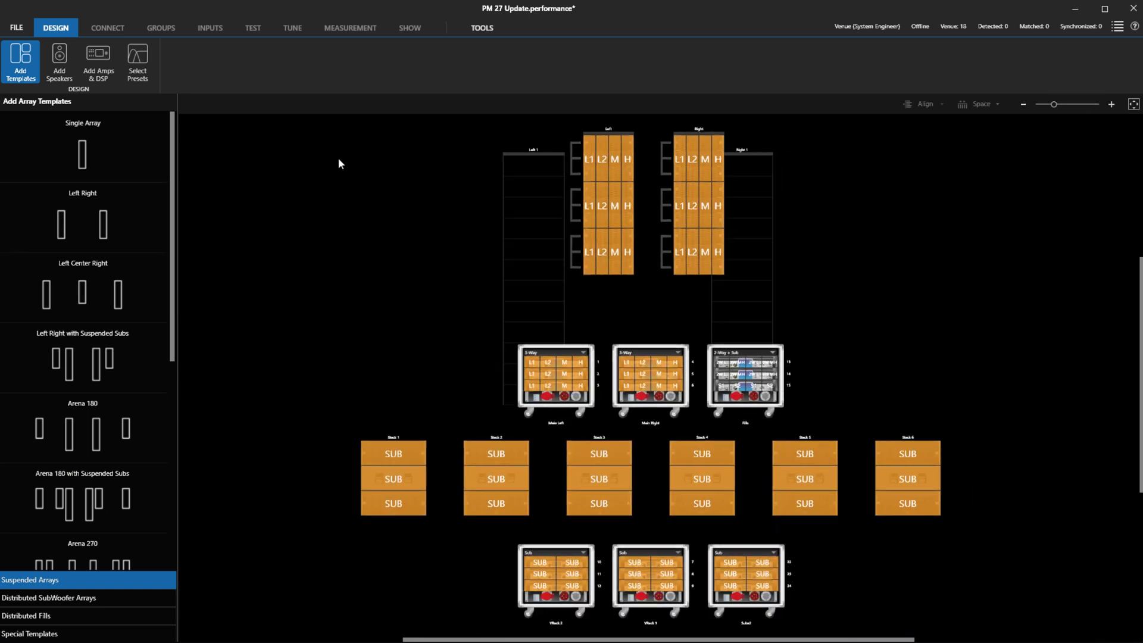
left_click(51, 75)
left_click(95, 77)
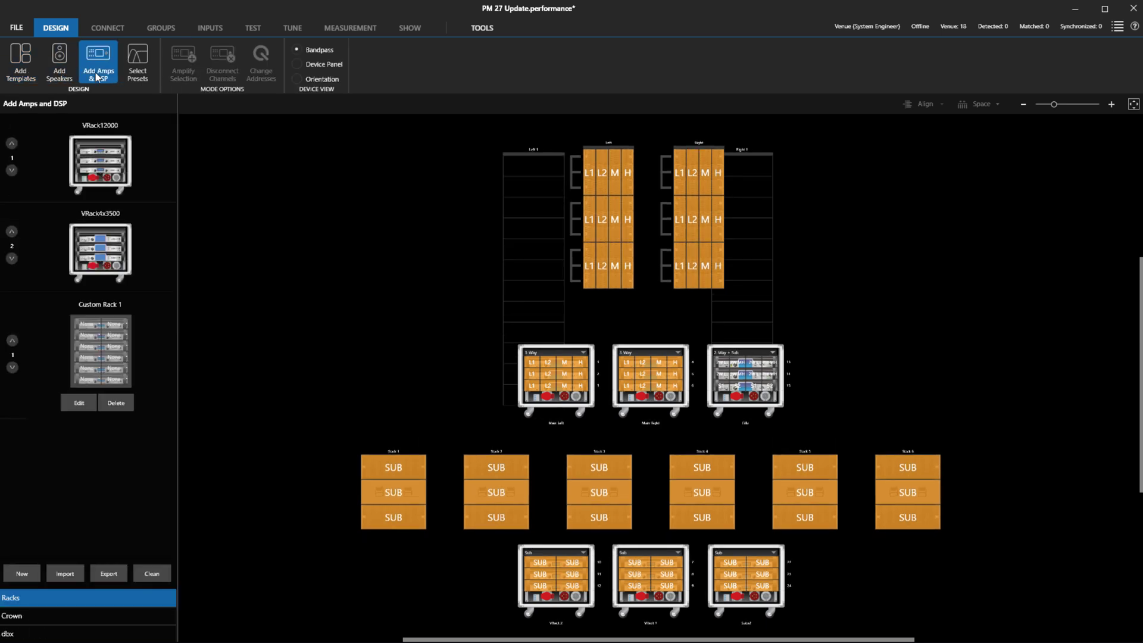
left_click(20, 76)
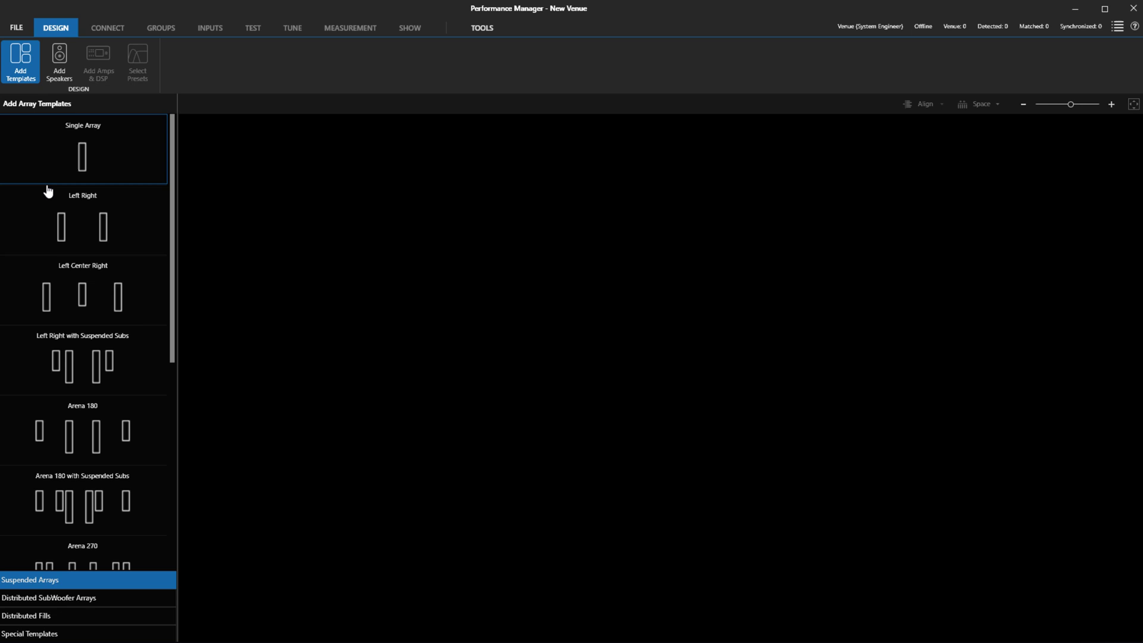
Add a single Multi-Point Fill array as Center and load it with six VTX A8 speakers
left_click(105, 616)
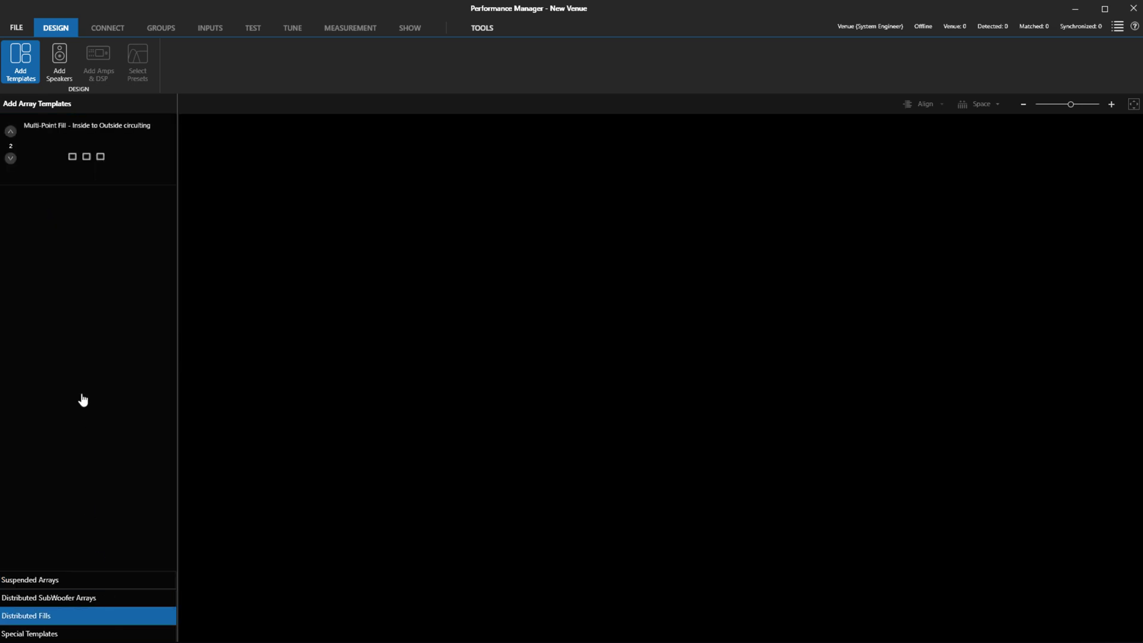
left_click(11, 159)
left_click_drag(51, 166, 273, 221)
left_click_drag(473, 264, 474, 268)
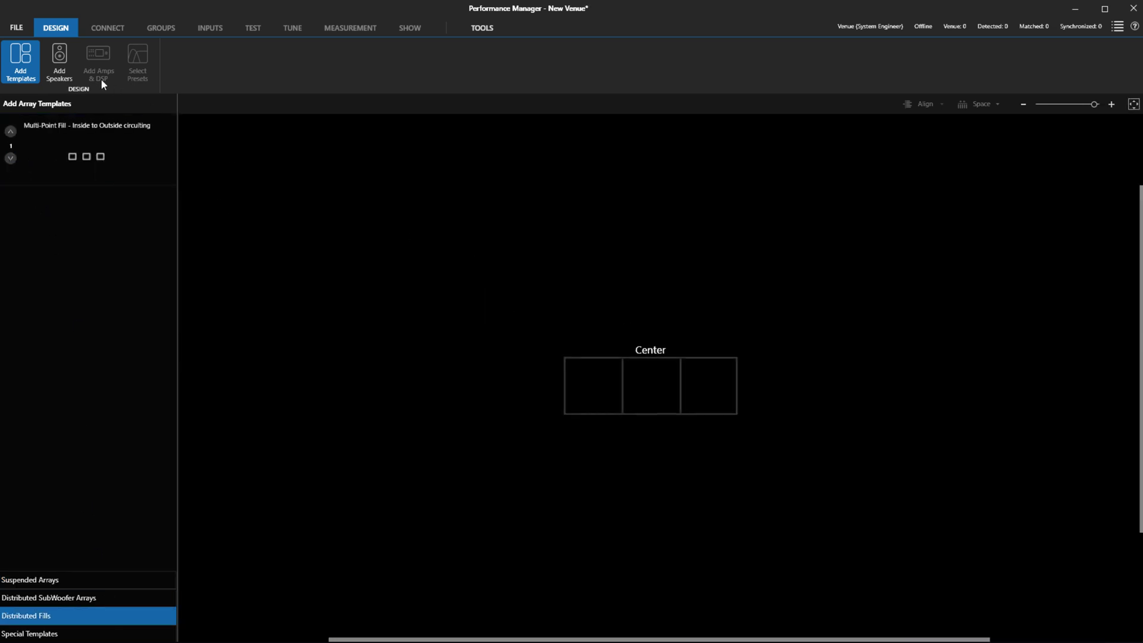
left_click(59, 63)
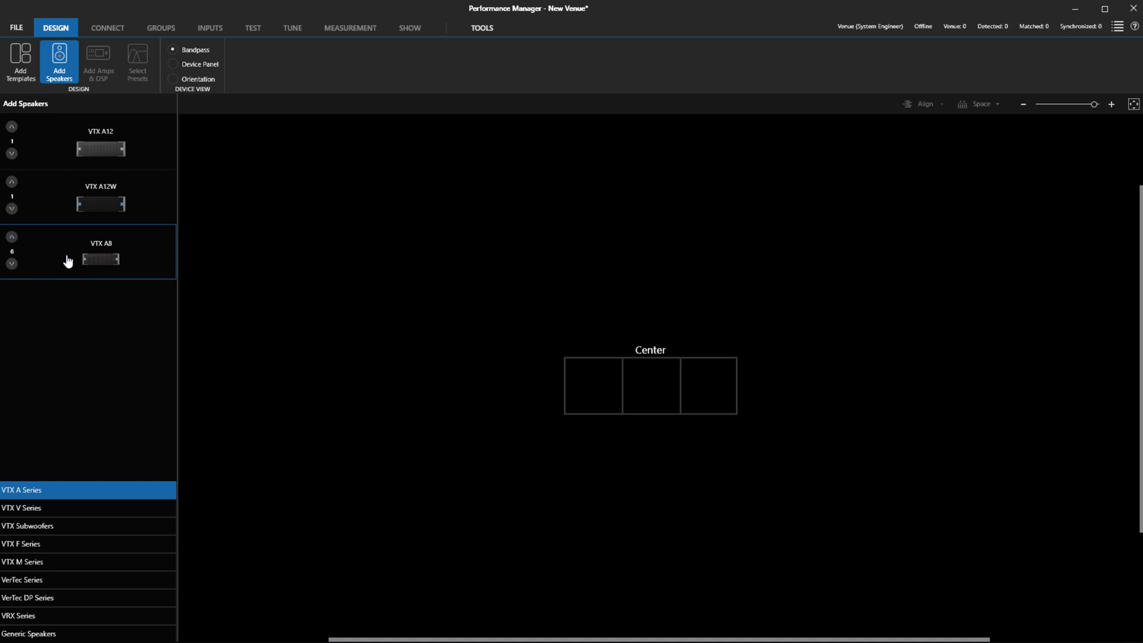
left_click_drag(89, 264, 604, 388)
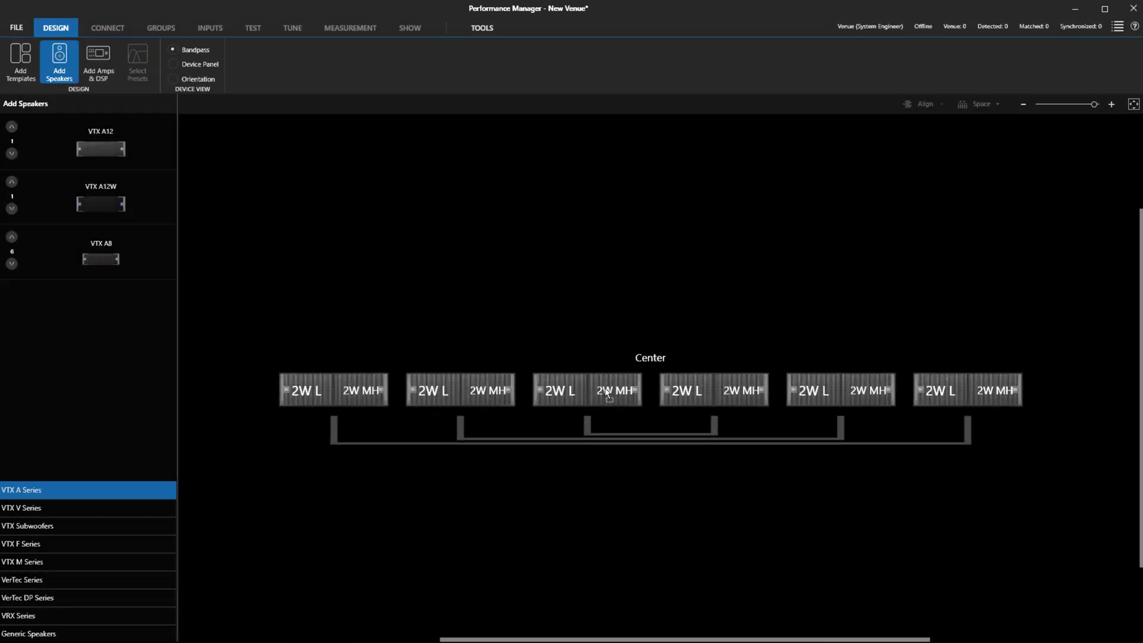
Copy Center below as Fill 1 and set its Wiring Mode to Normal
left_click(613, 428)
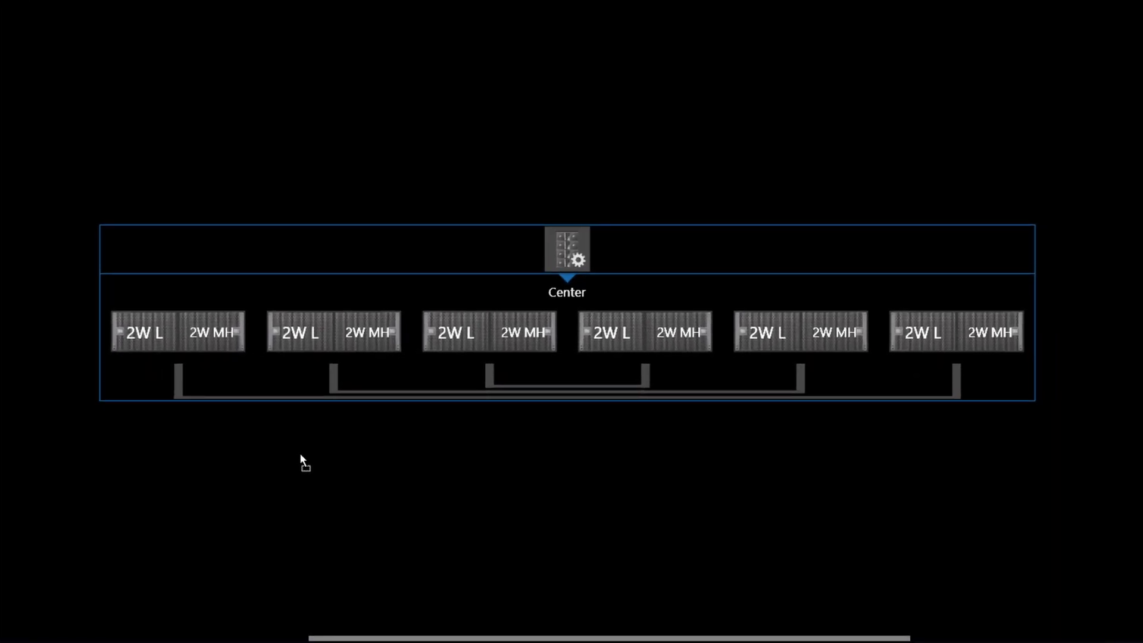
left_click_drag(301, 459, 313, 468)
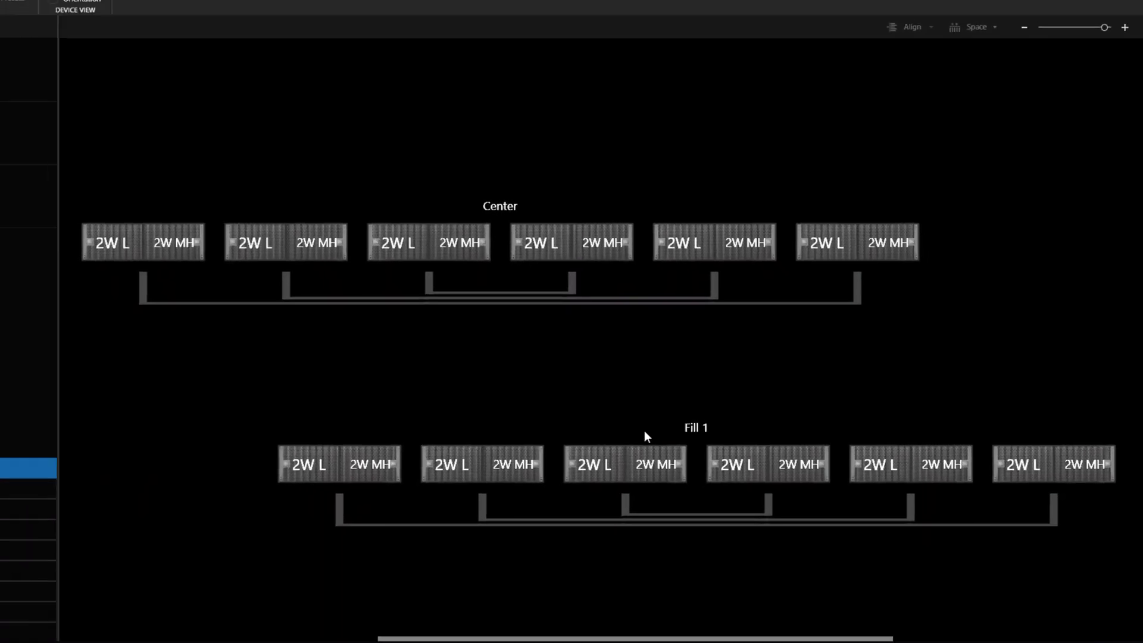
left_click(690, 457)
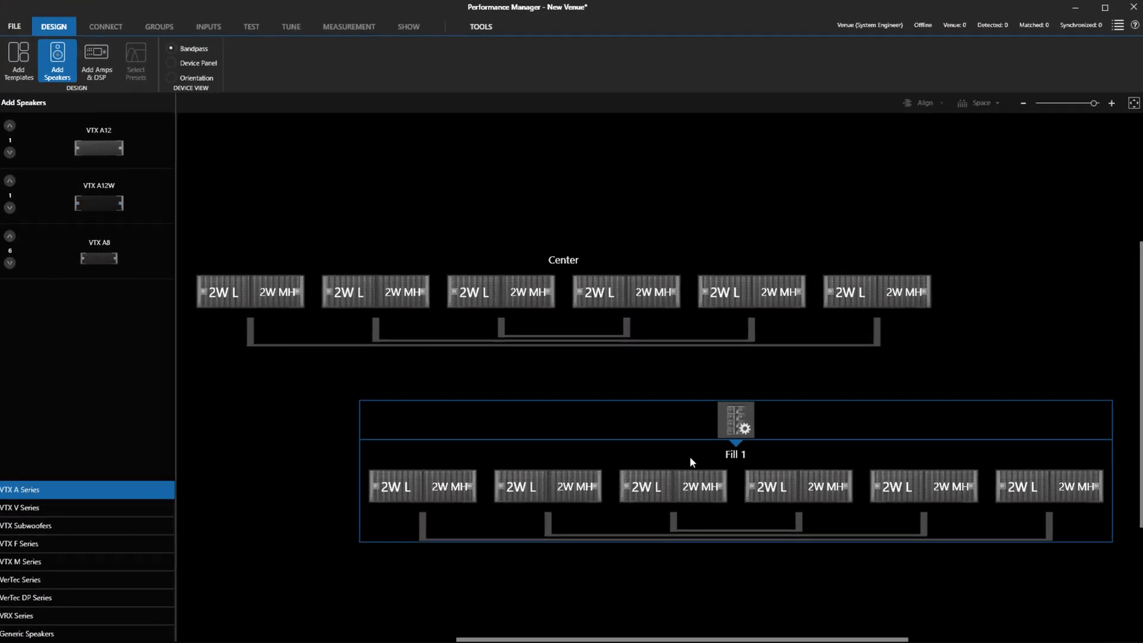
left_click(743, 428)
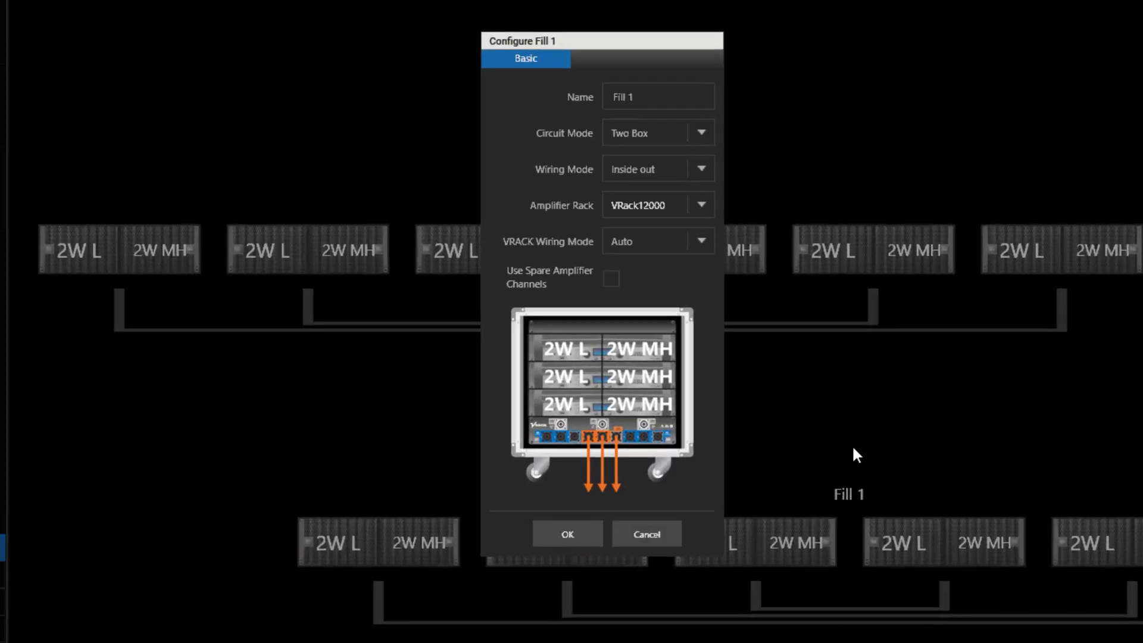
left_click(692, 172)
left_click(647, 207)
left_click(567, 534)
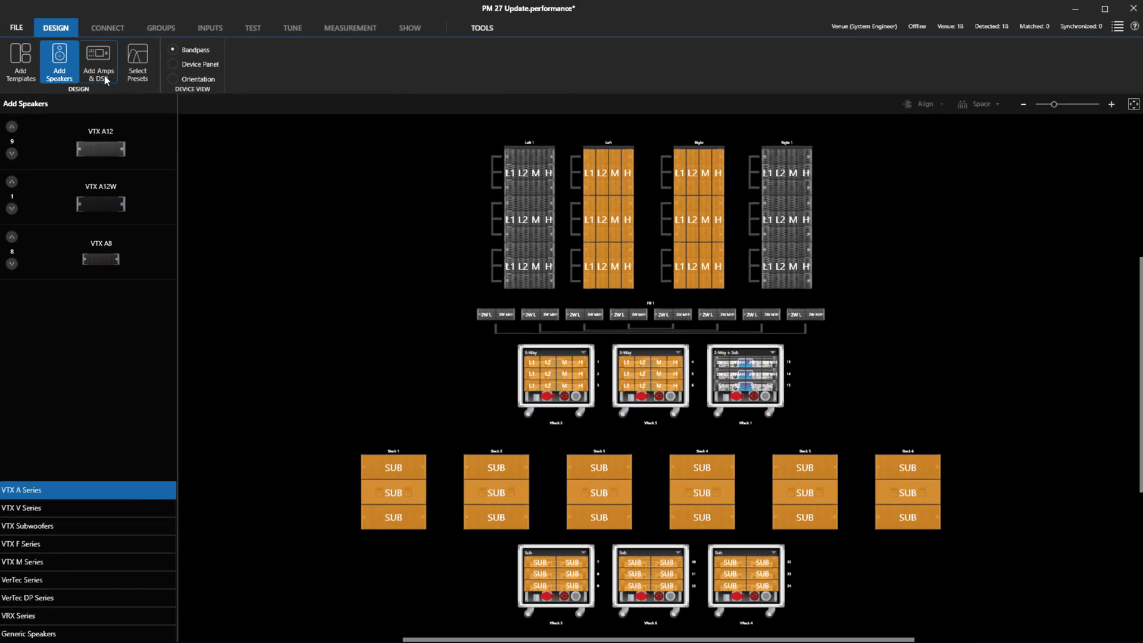
Create Custom Rack 1 holding six amplifiers in Add Amps & DSP
left_click(106, 81)
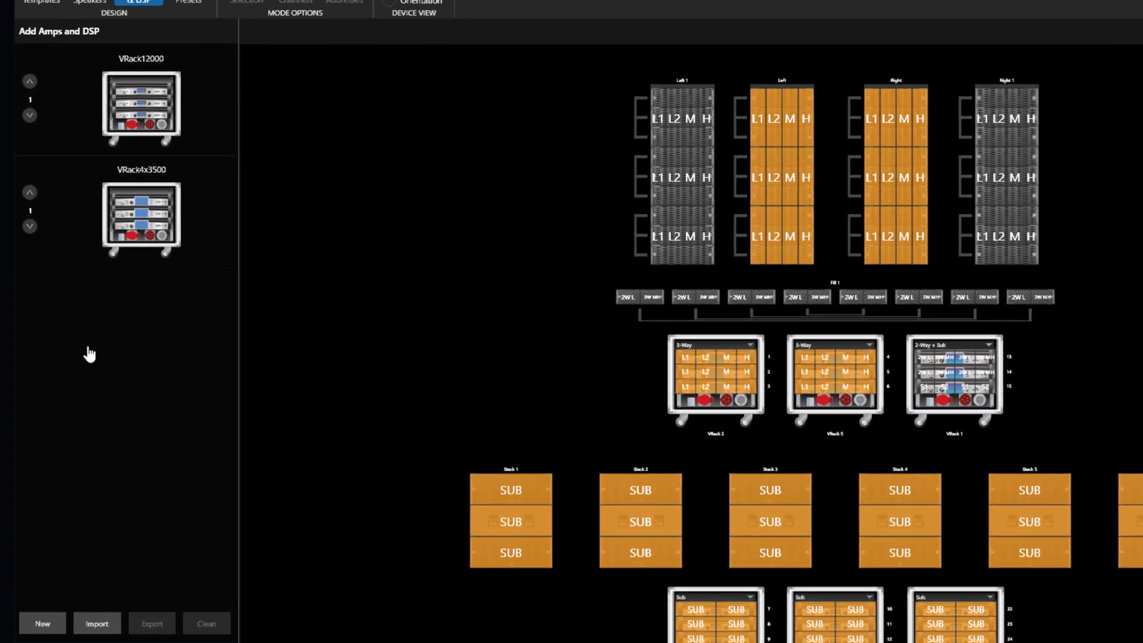
left_click(47, 628)
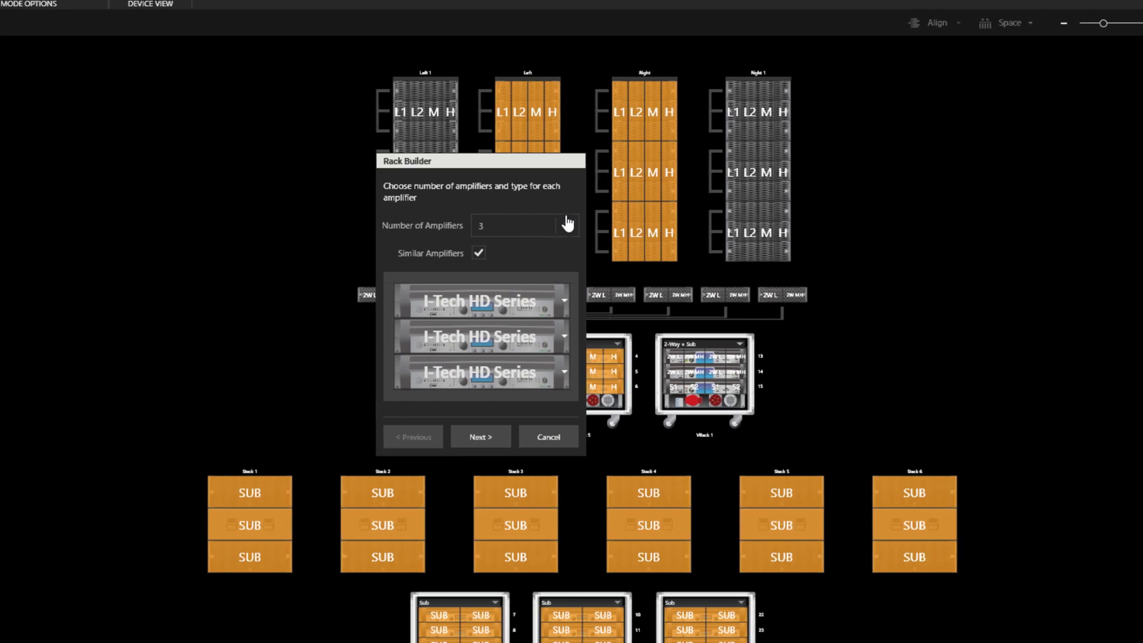
left_click(568, 227)
left_click(516, 367)
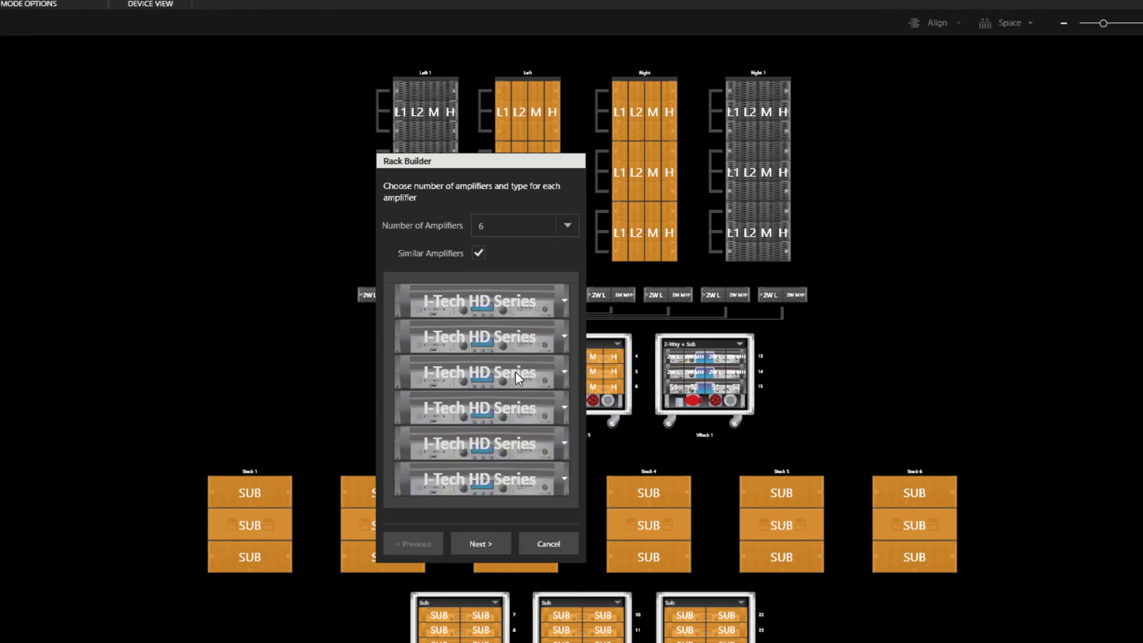
left_click(479, 542)
left_click(490, 519)
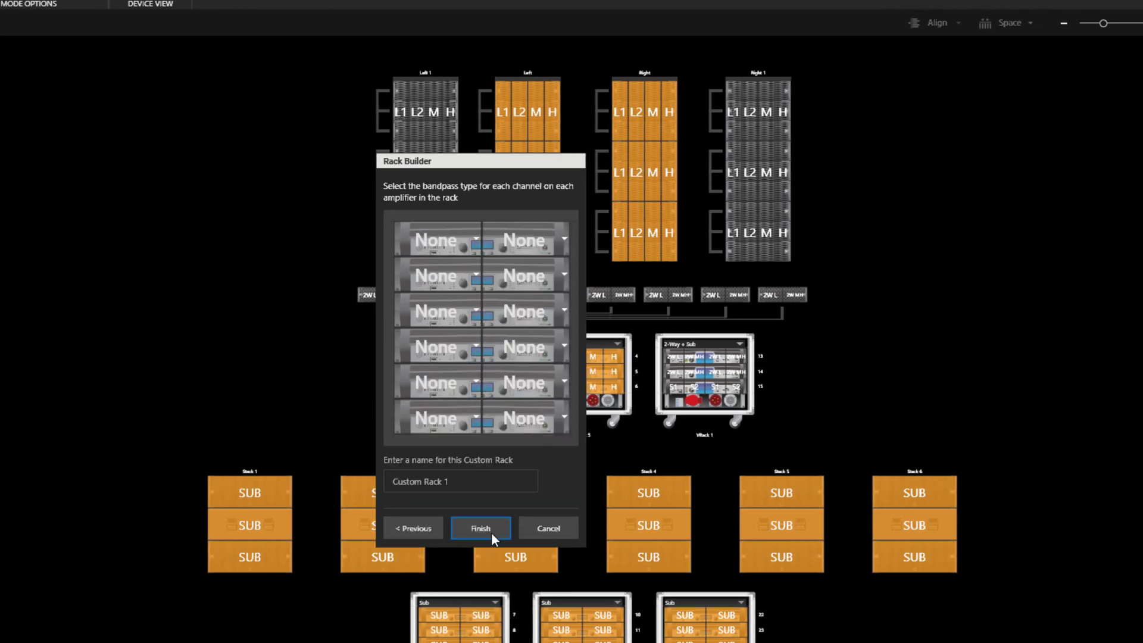
left_click(490, 532)
Place Custom Rack 1 left and right of the amp racks and align them in one row
left_click_drag(124, 319, 407, 324)
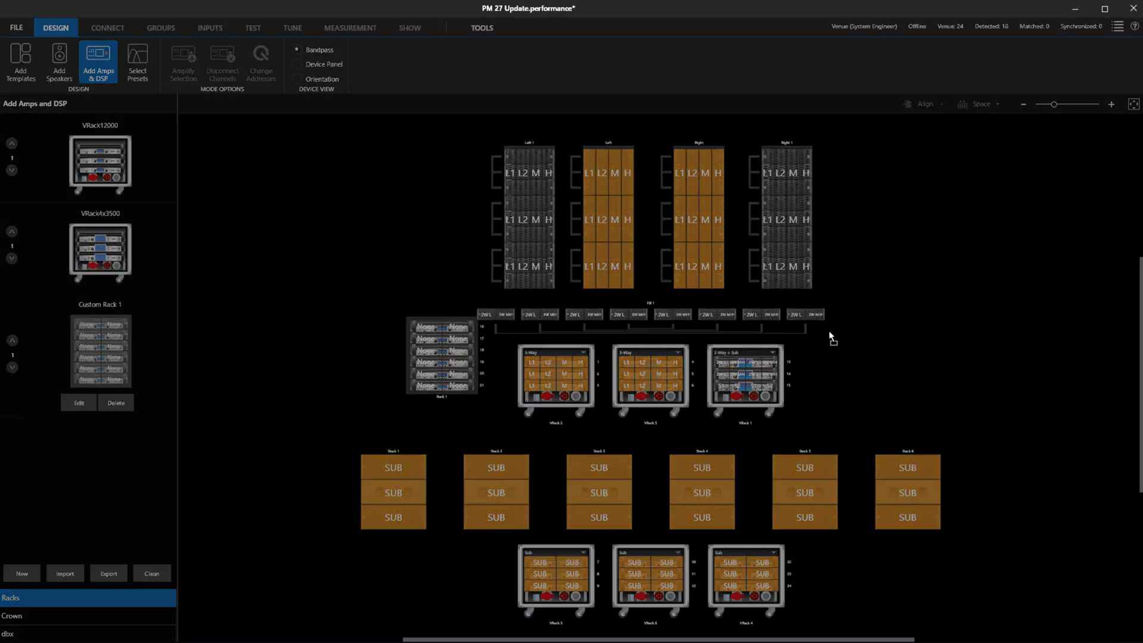
left_click(830, 332)
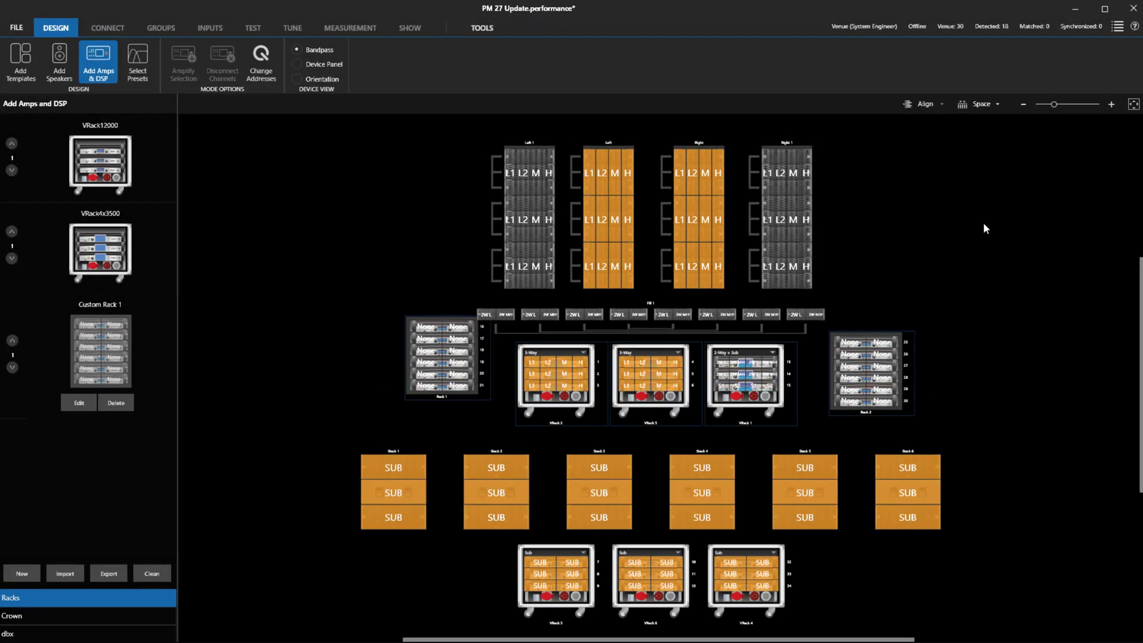
left_click(927, 103)
left_click(924, 174)
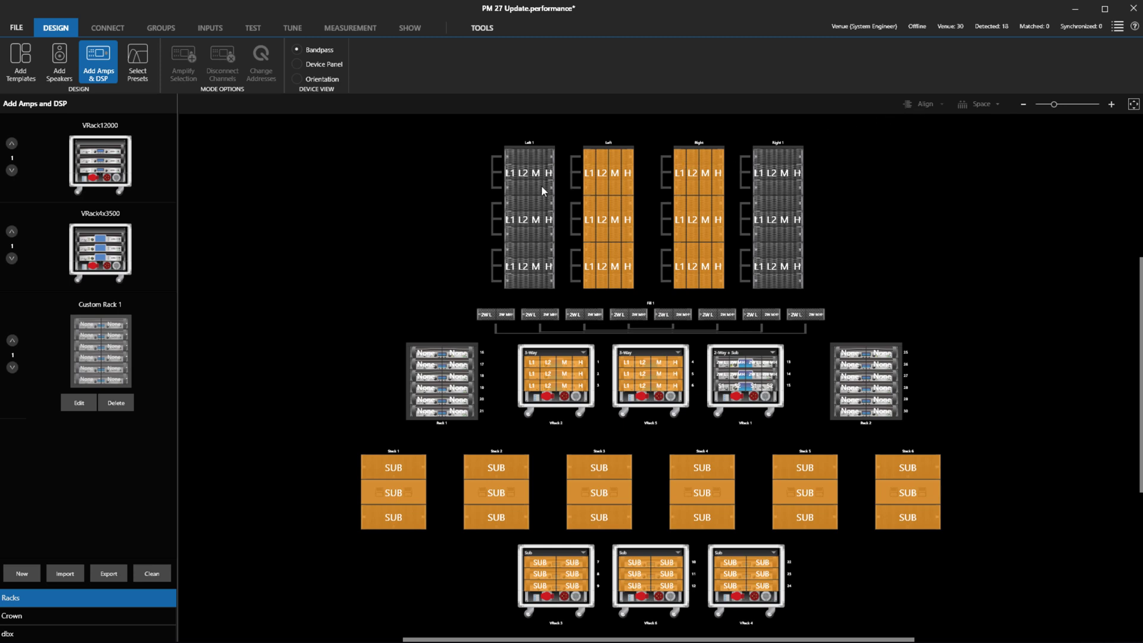
Assign Left 1's L1, L2, M and H bands to Rack 1 channels
left_click_drag(511, 184, 432, 356)
left_click(433, 356)
left_click(525, 182)
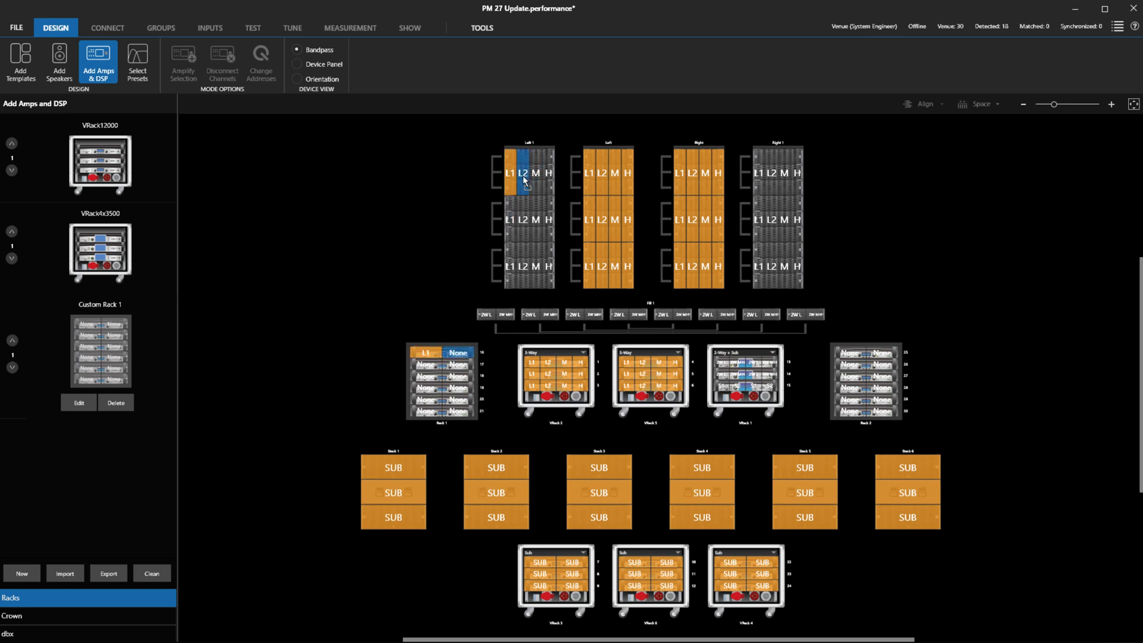
left_click(457, 353)
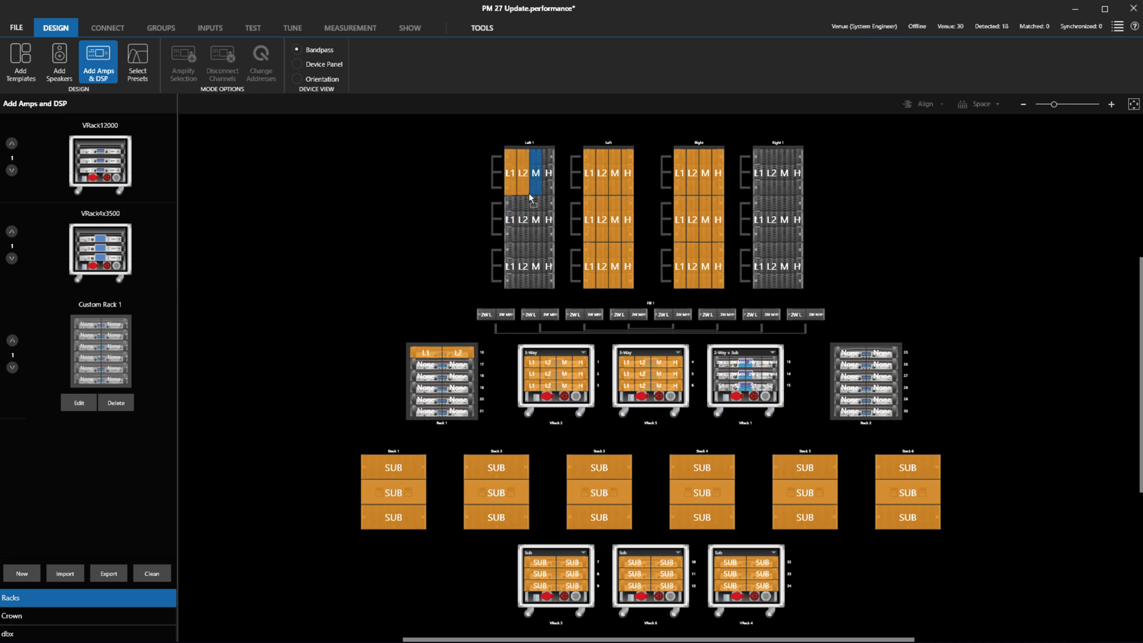
left_click(434, 366)
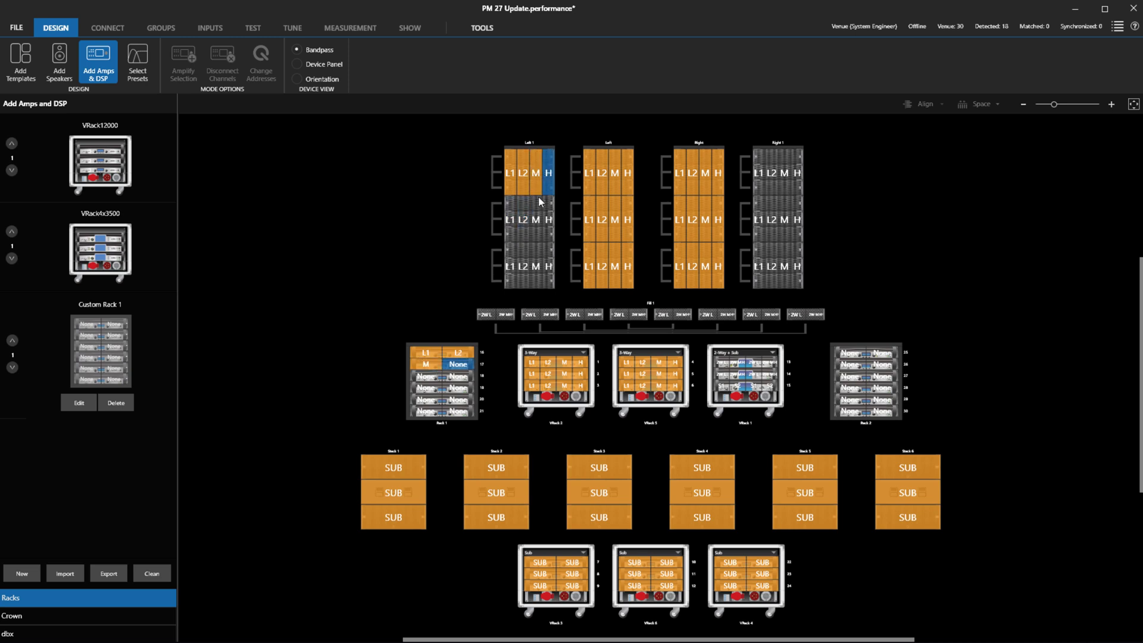
left_click(486, 315)
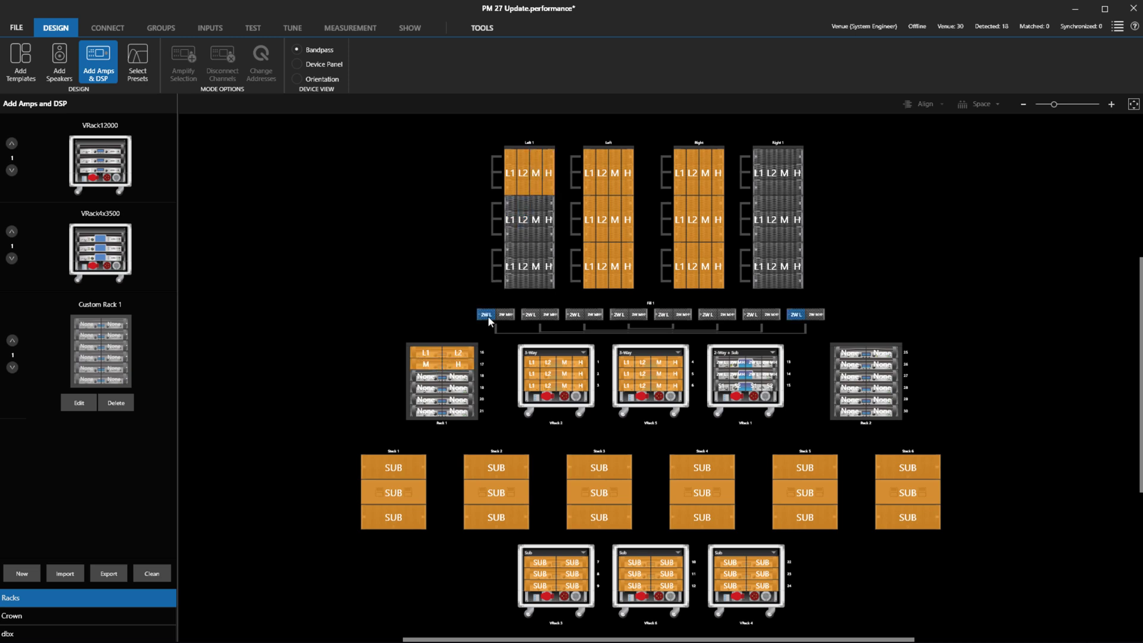
Amplify all the Fill 1 boxes
left_click(728, 363)
left_click(712, 315)
left_click(720, 364)
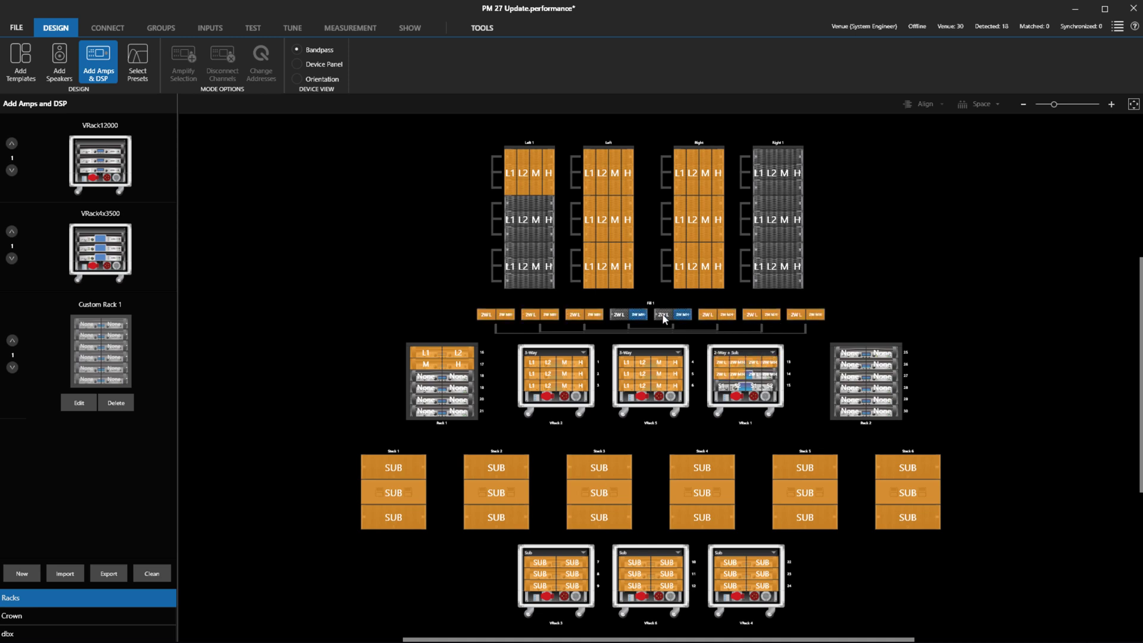
left_click(751, 379)
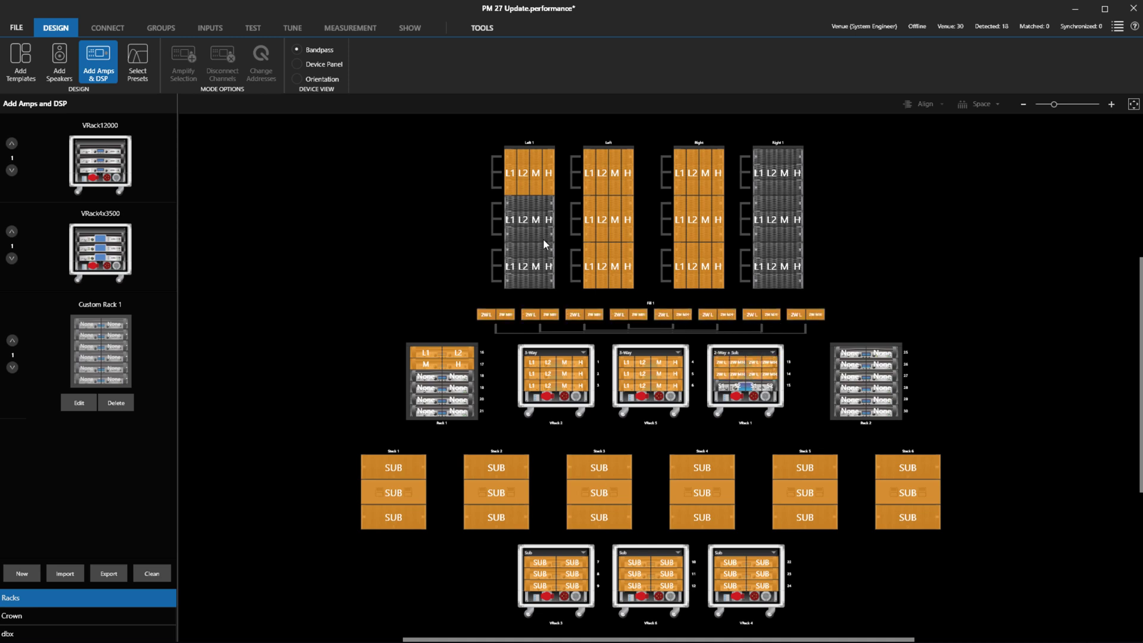
Amplify the remaining Left 1 cabinets from Rack 1 and the Right 1 array from Rack 2
left_click_drag(511, 227, 542, 278)
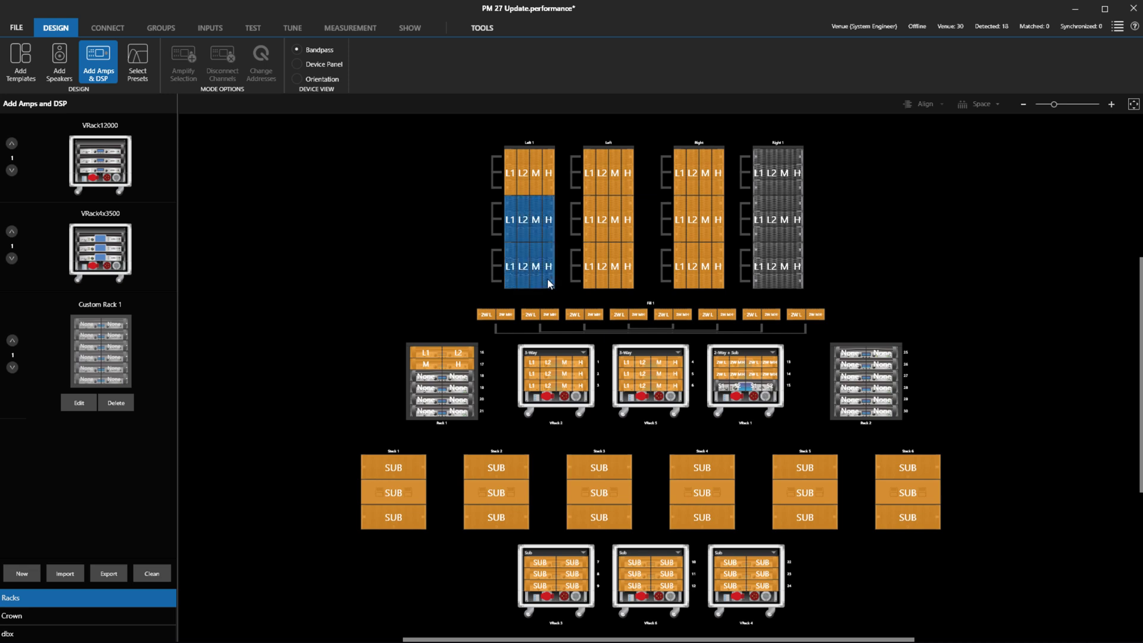
left_click(430, 378)
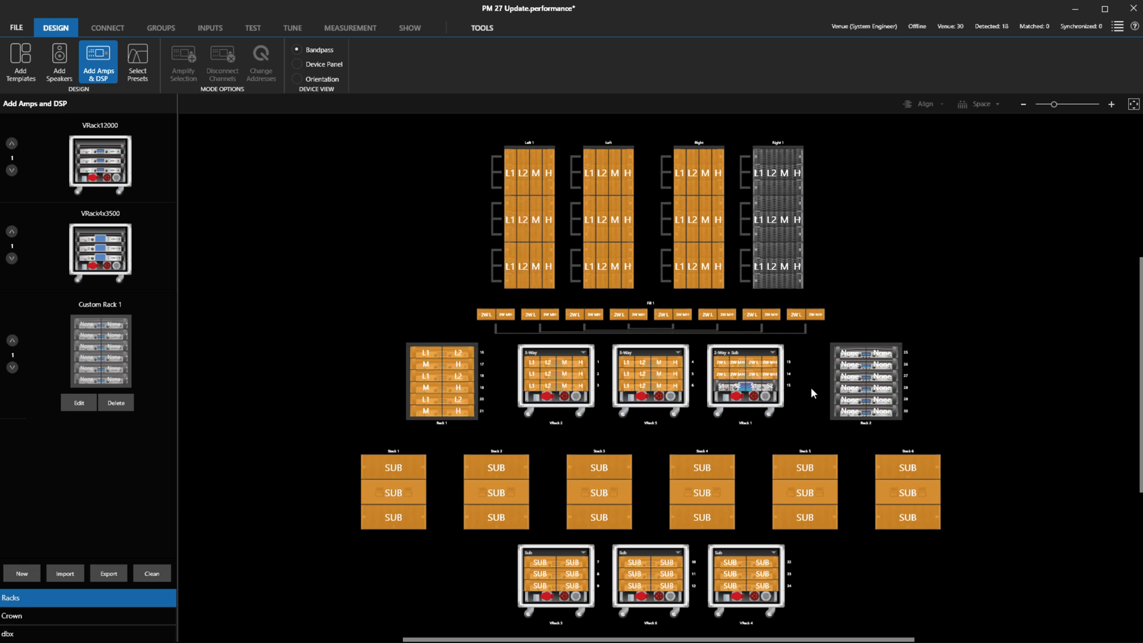
left_click(851, 359)
left_click(876, 415, "shift")
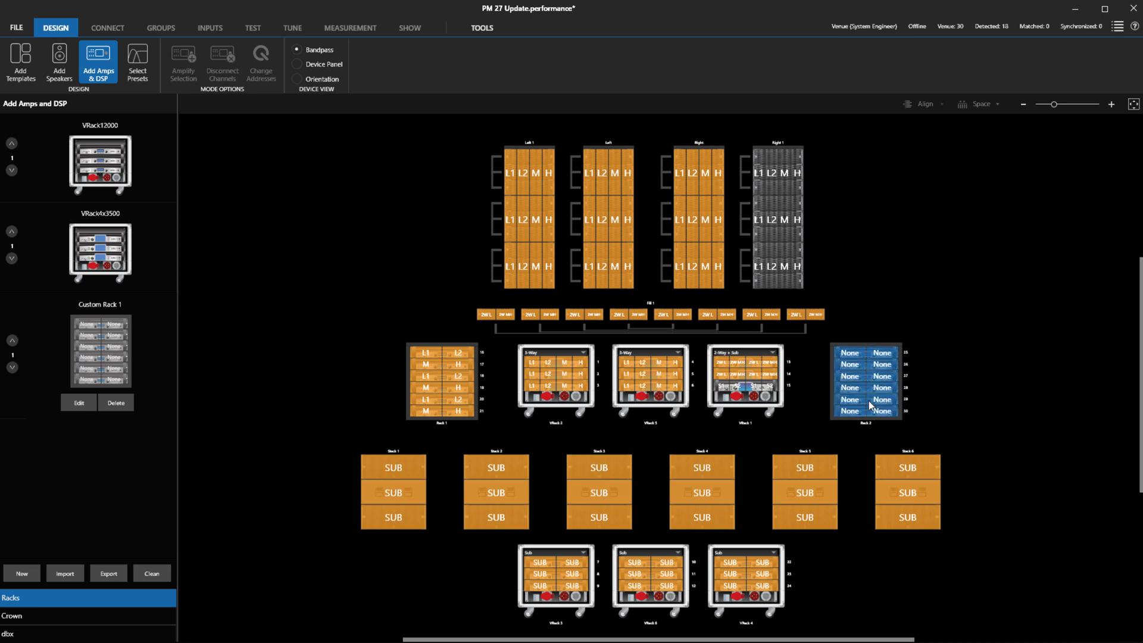
left_click(757, 181)
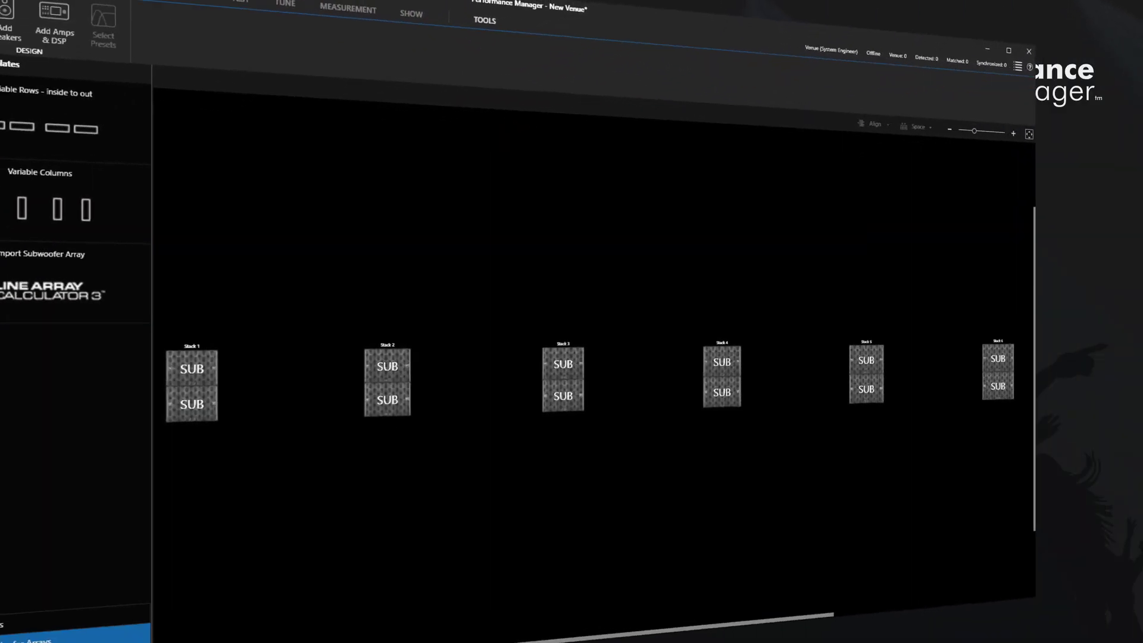
Set the sub circuit mode for Stacks 1 and 2 and amplify each
left_click(105, 79)
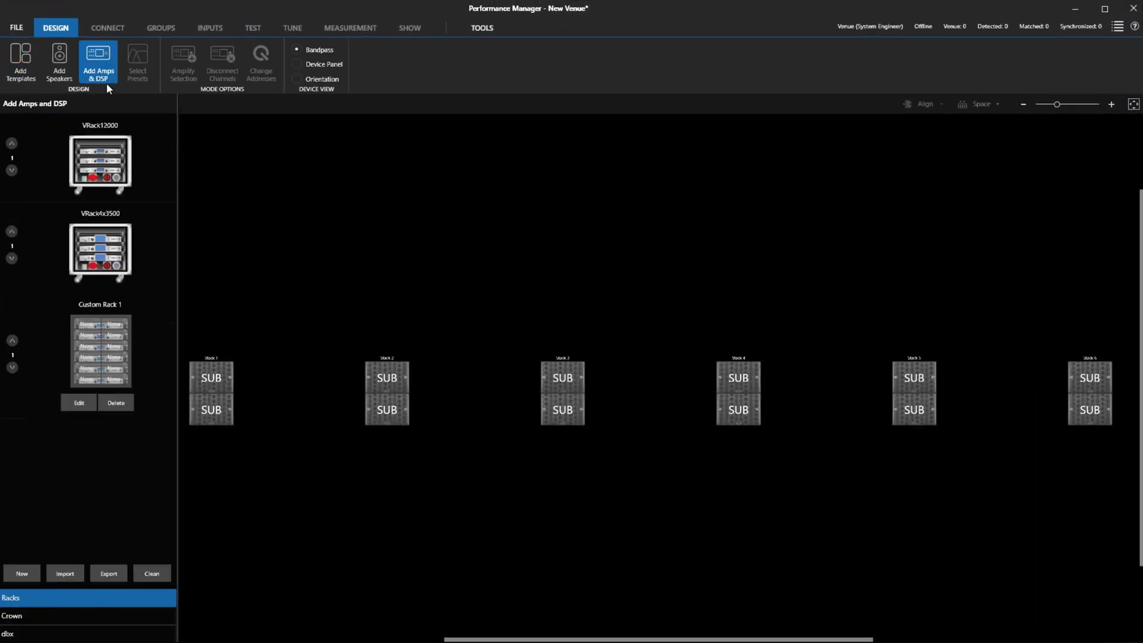
left_click(212, 284)
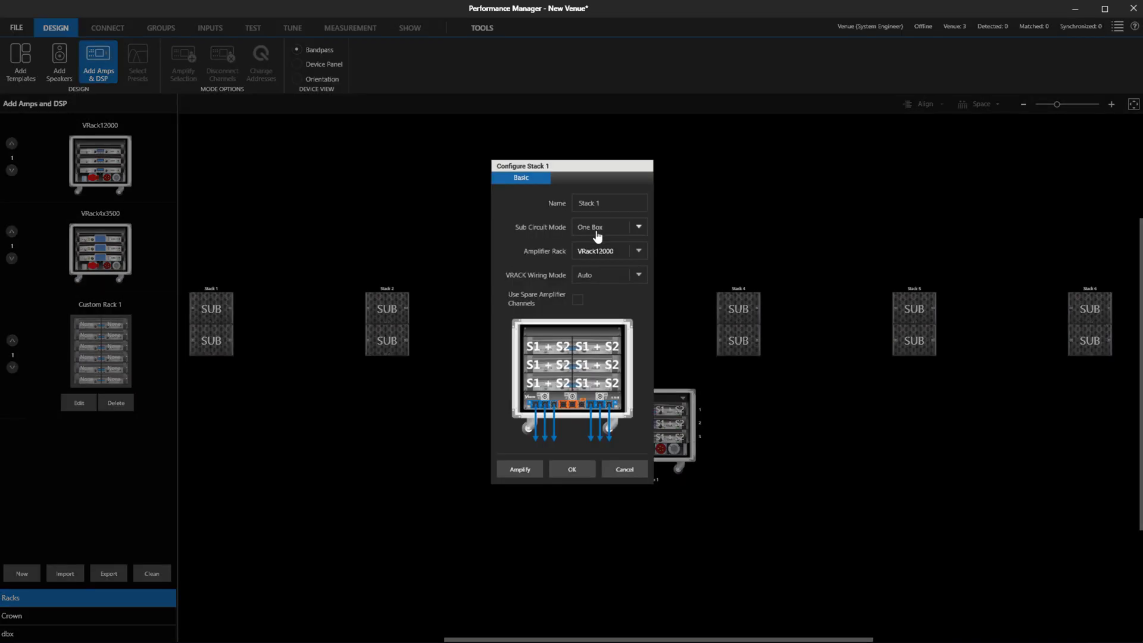
left_click(598, 229)
left_click(595, 265)
left_click(529, 470)
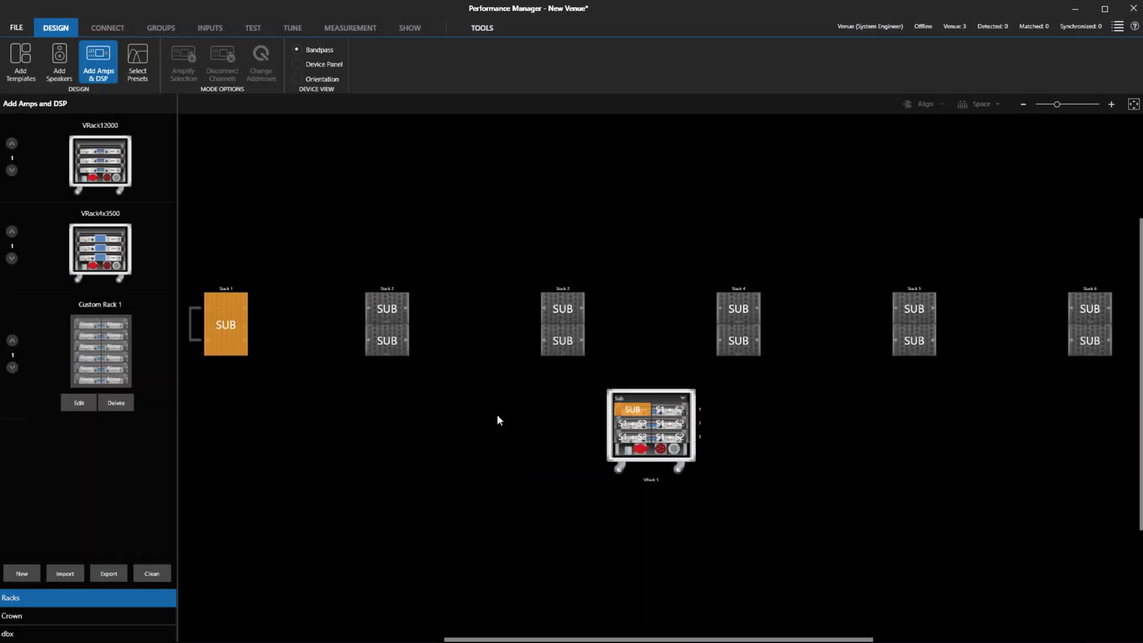
left_click(385, 273)
left_click(607, 227)
left_click(596, 263)
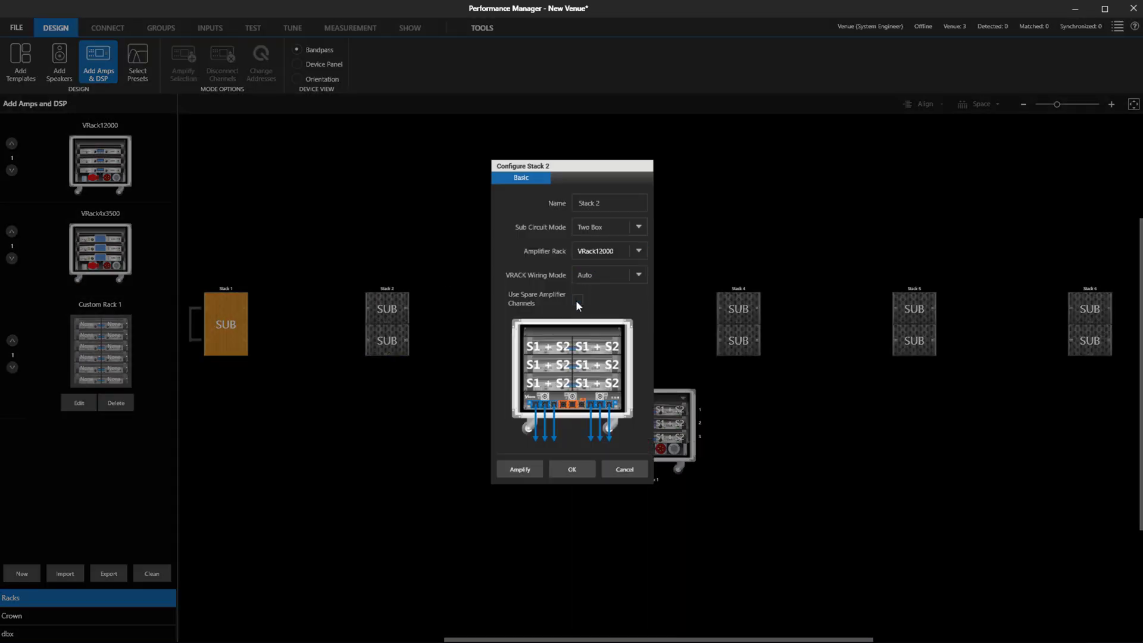
left_click(520, 469)
Set Stack 3's circuit mode and amplify Stacks 3 and 4
left_click(562, 321)
left_click(562, 273)
left_click(598, 227)
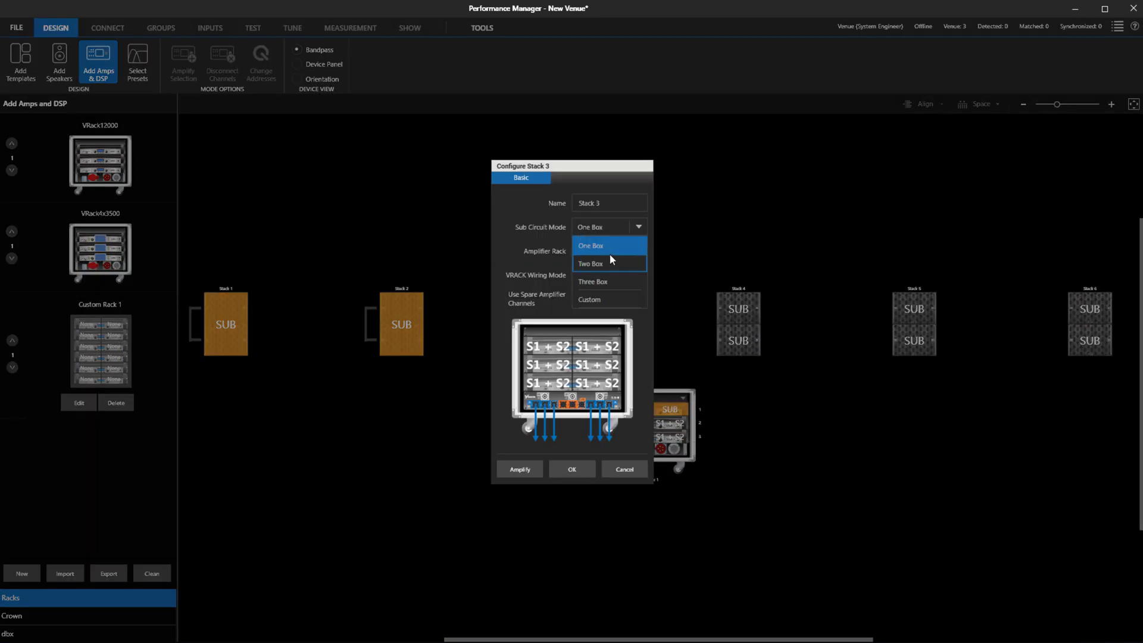
left_click(595, 264)
left_click(519, 469)
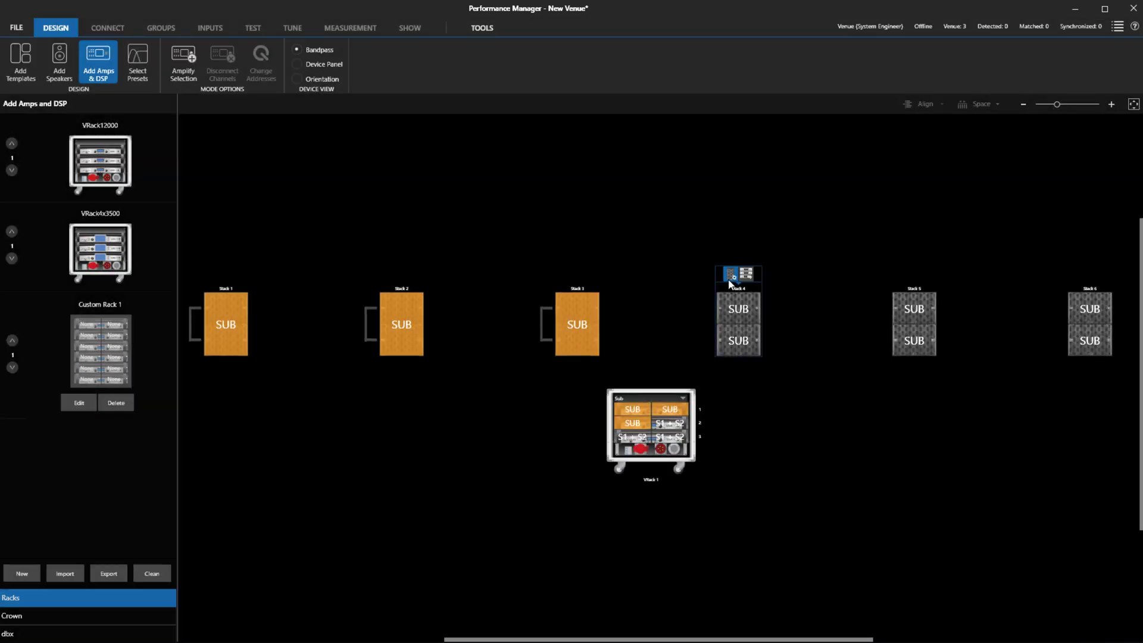
left_click(738, 303)
left_click(520, 468)
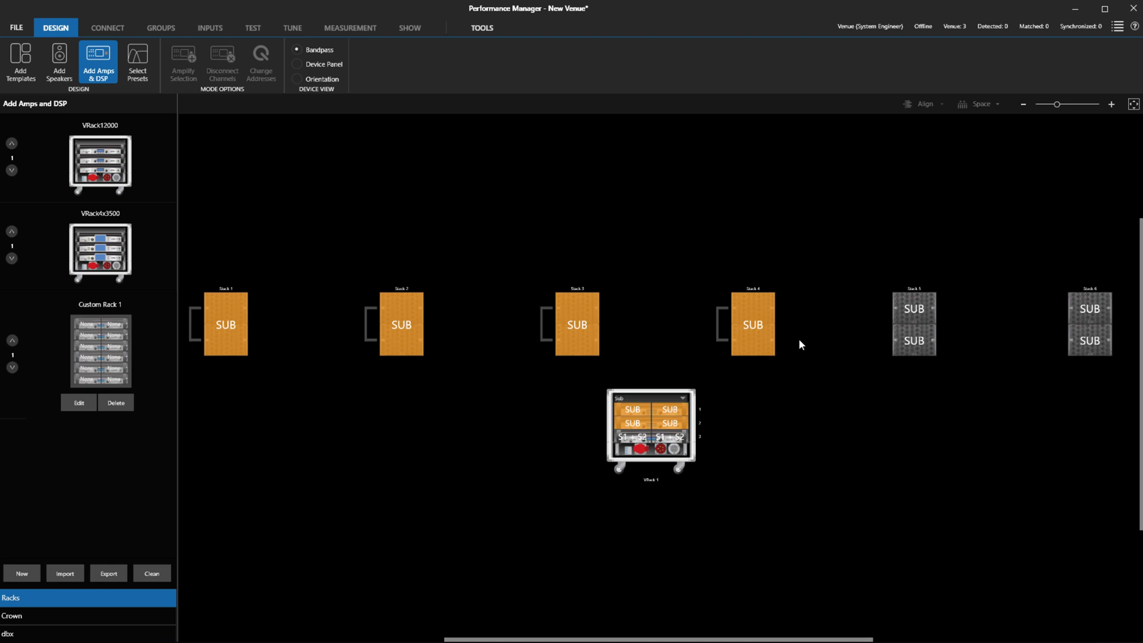
Set Stack 5's circuit mode and amplify it, then open Stack 6's configuration
left_click(913, 307)
left_click(625, 228)
left_click(610, 248)
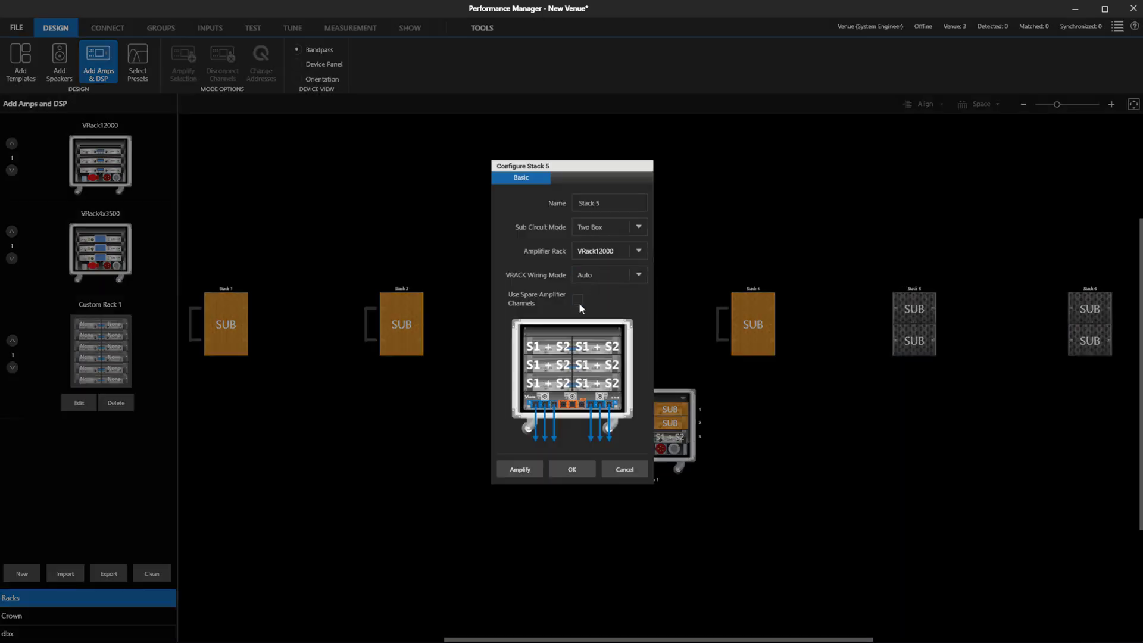
left_click(520, 468)
left_click(1078, 279)
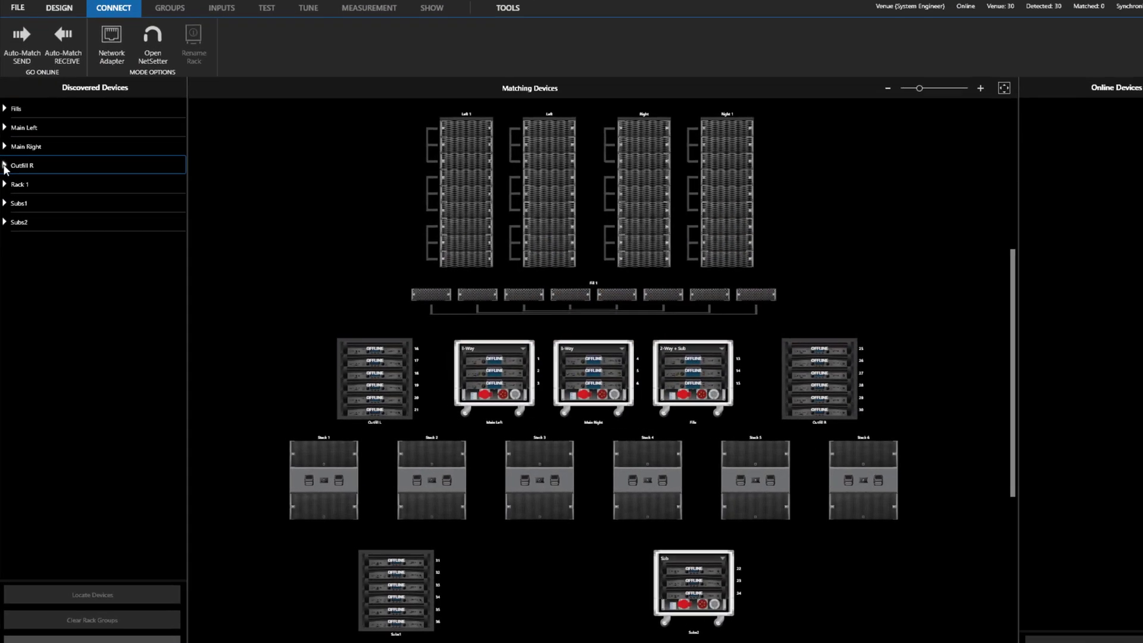
Inspect the Outfill R rack's devices, zooming the layout onto it, then collapse the list
left_click(4, 165)
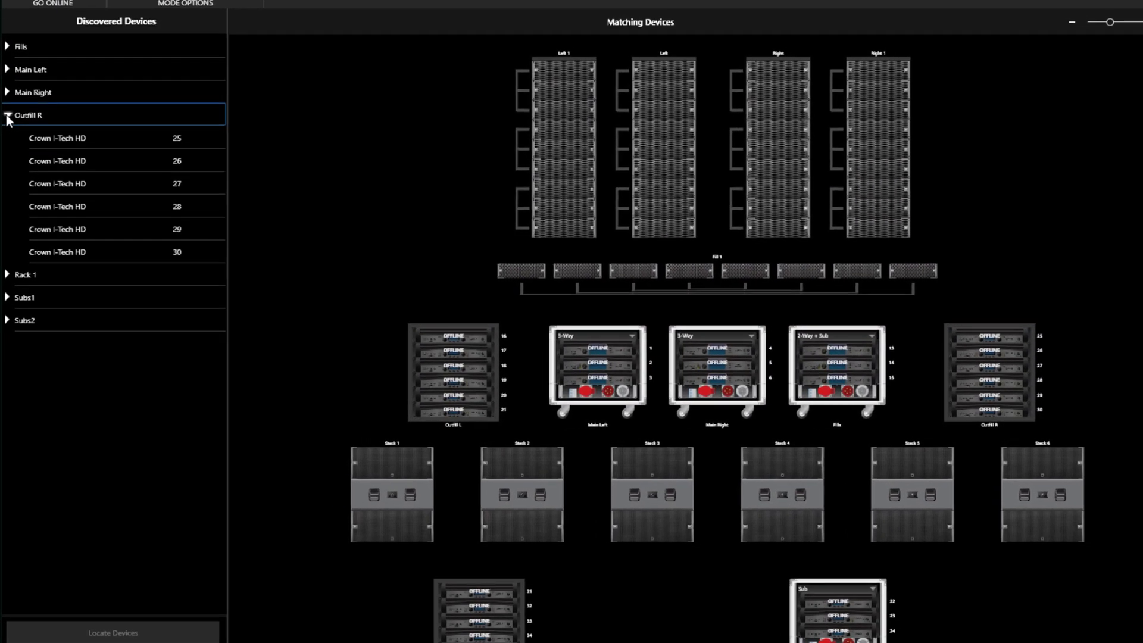
left_click(964, 325)
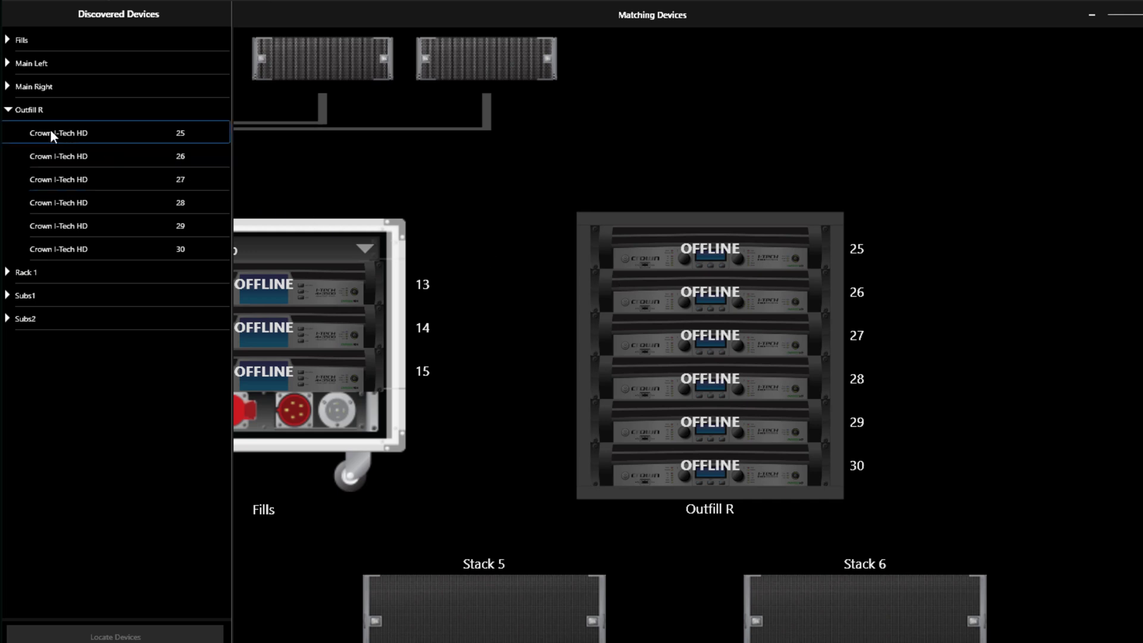
left_click(8, 110)
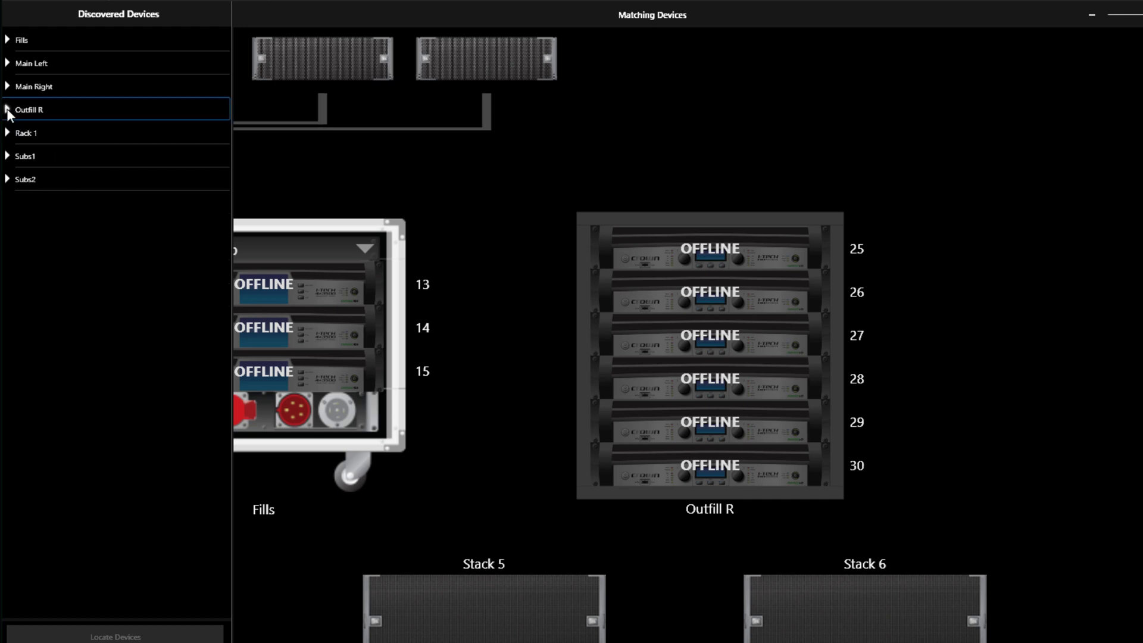
scroll(339, 157, "down", 5)
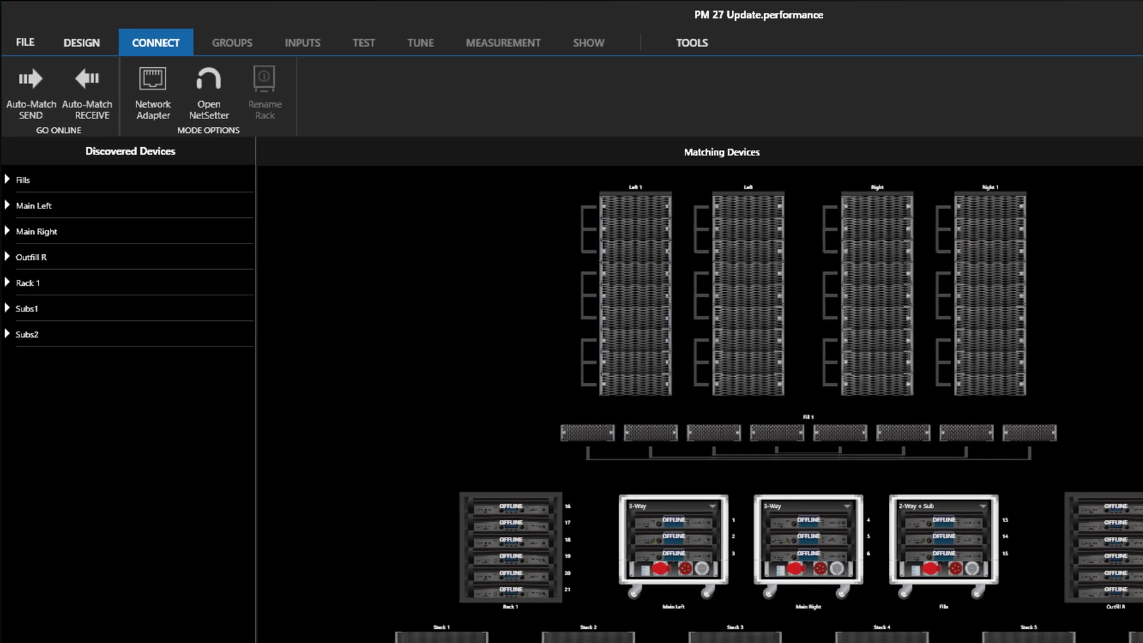
Rename Rack 1 to OutFill
left_click(143, 285)
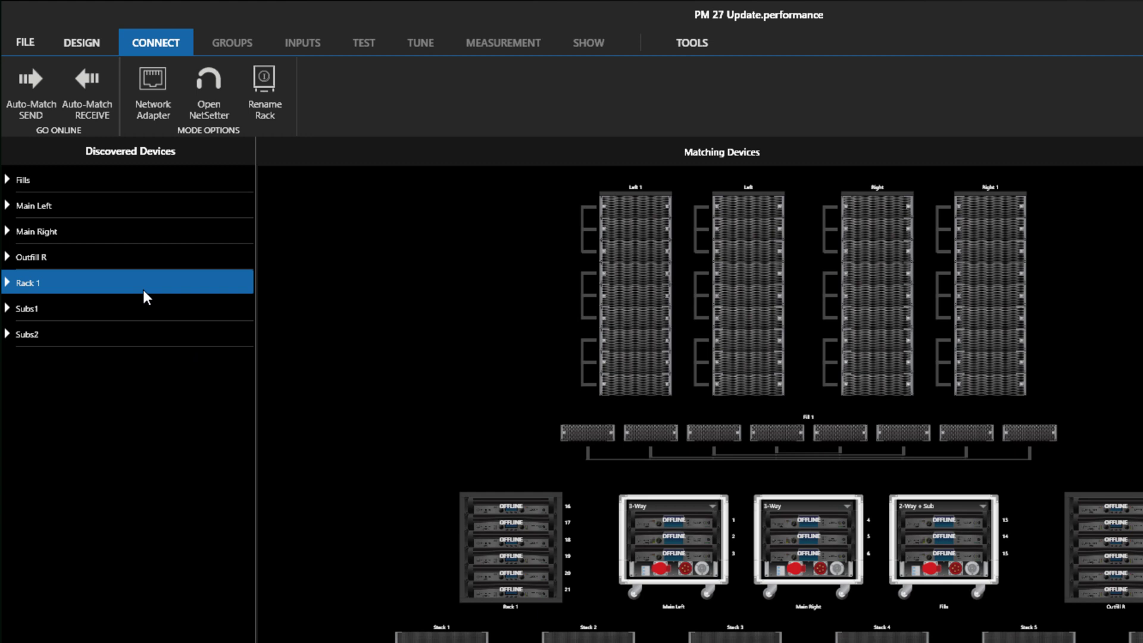
left_click(263, 118)
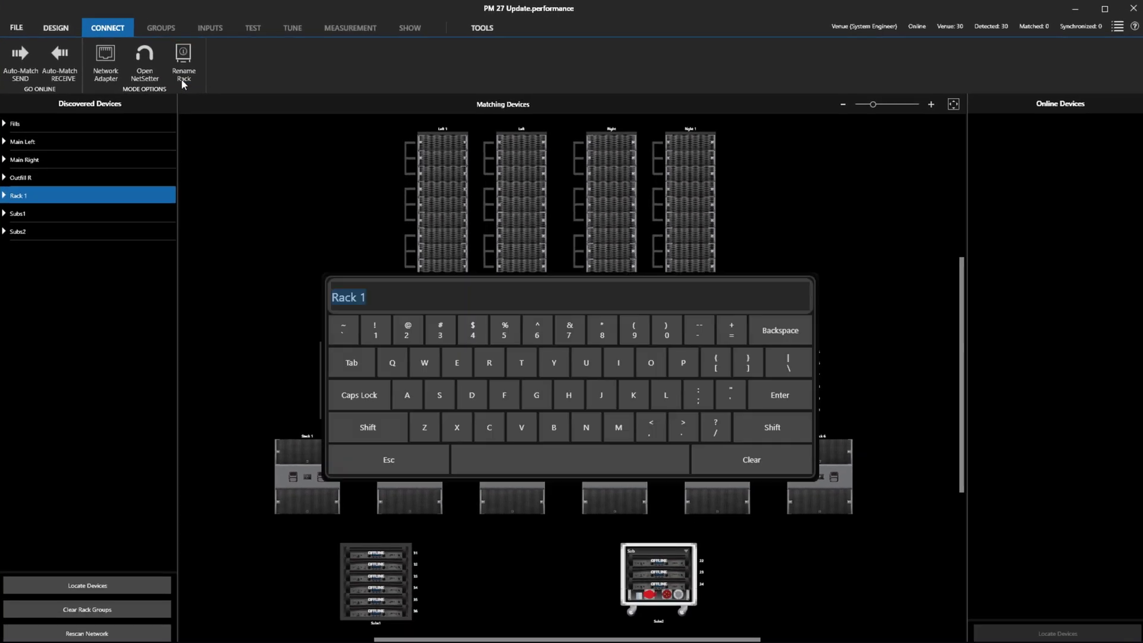
type("OutFill")
key("Return")
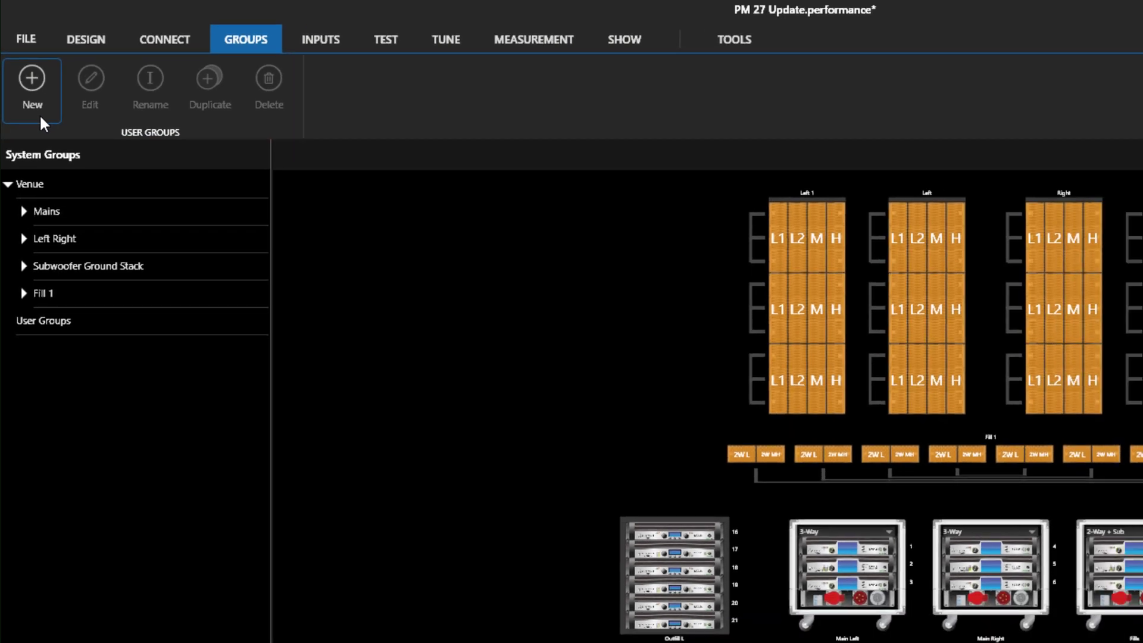
Create a user group named All Mains containing the four line arrays
left_click(44, 127)
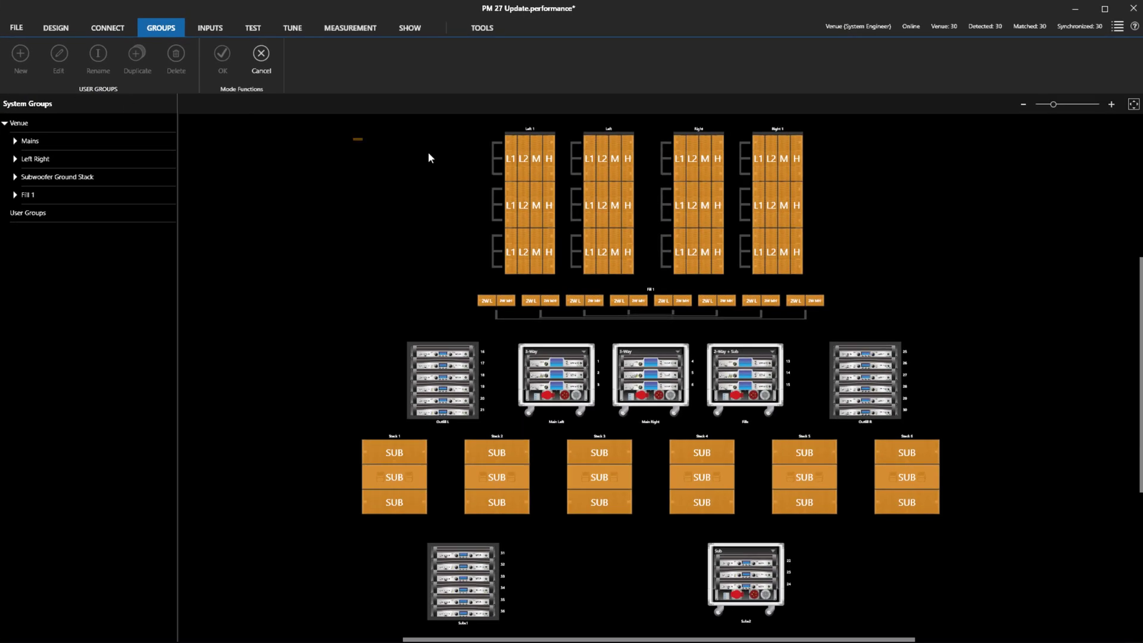
left_click_drag(352, 138, 877, 255)
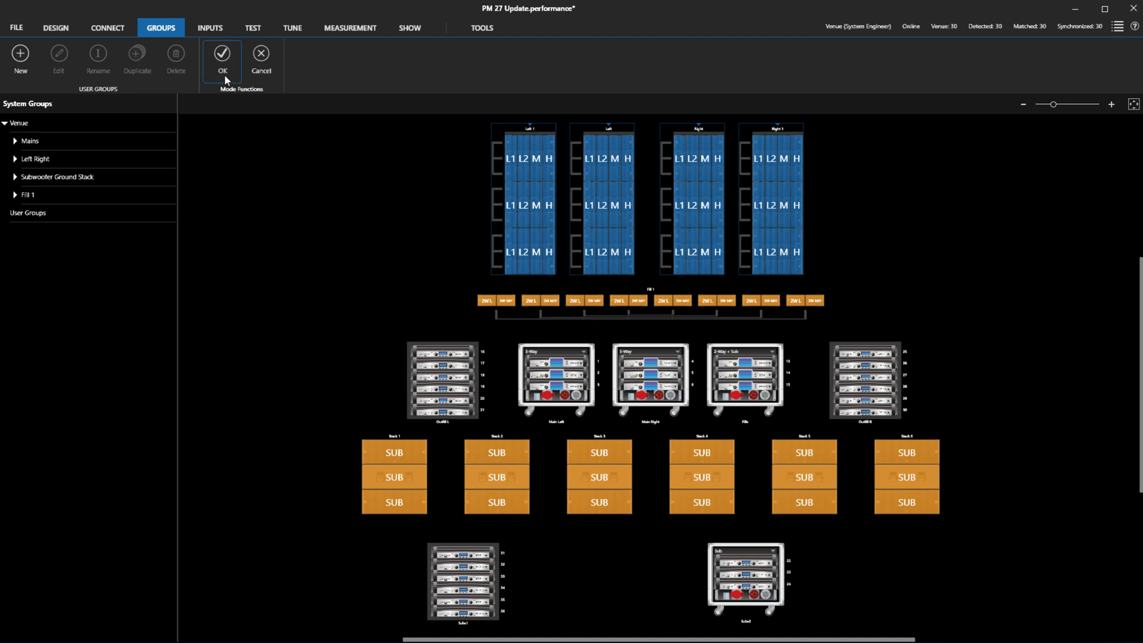
left_click(225, 74)
type("All")
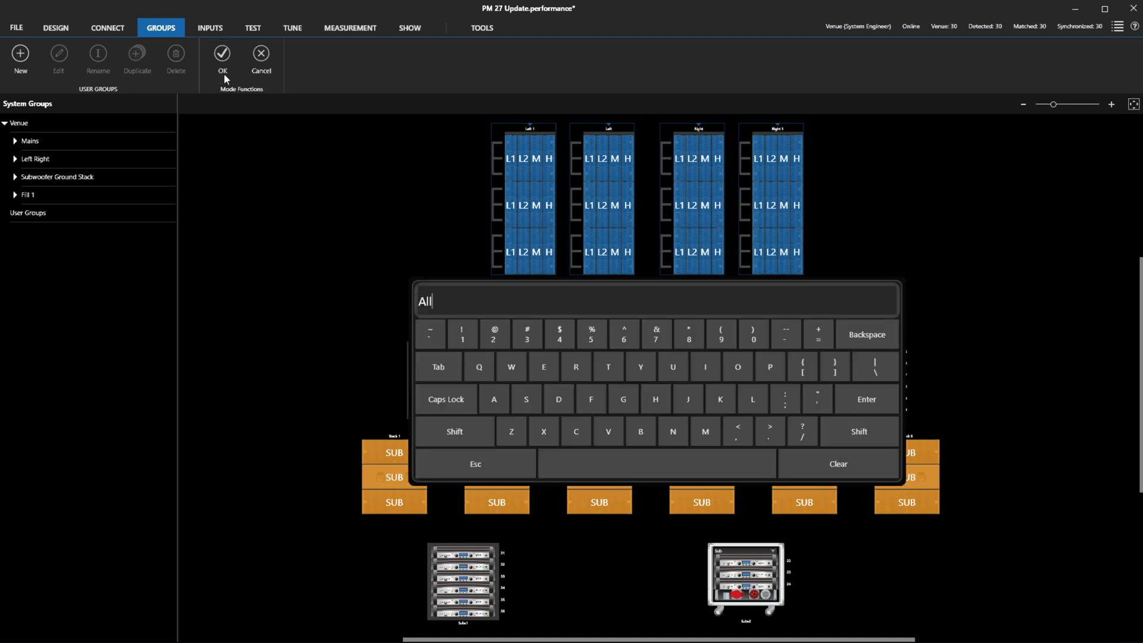
type(" Mains")
key("Return")
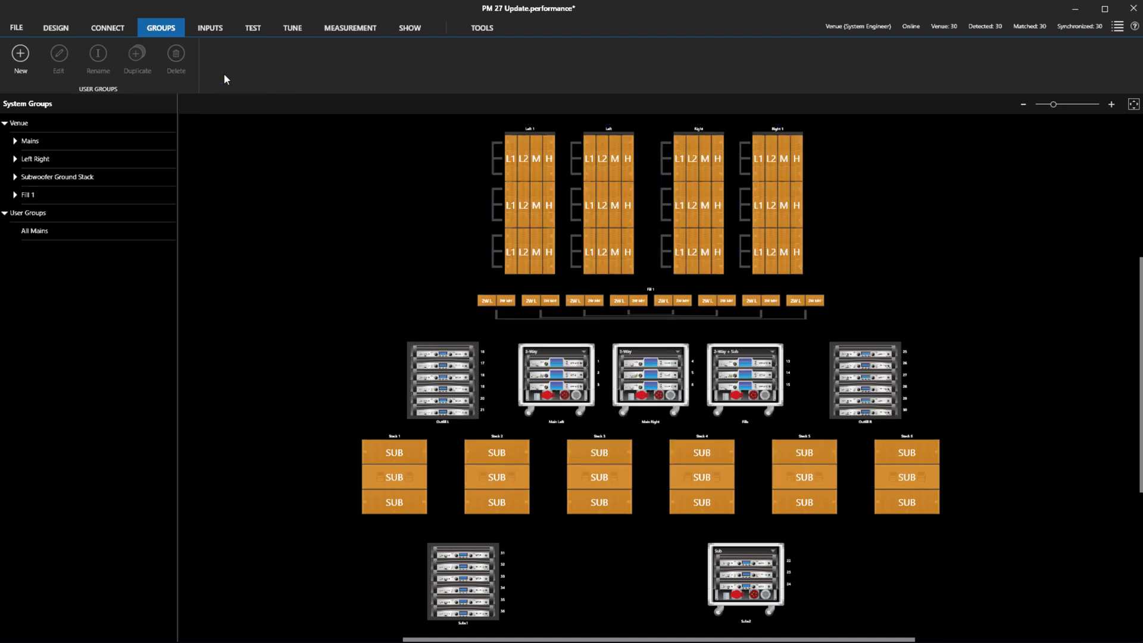
Rename the Subwoofer Ground Stack group to Subs
left_click(119, 176)
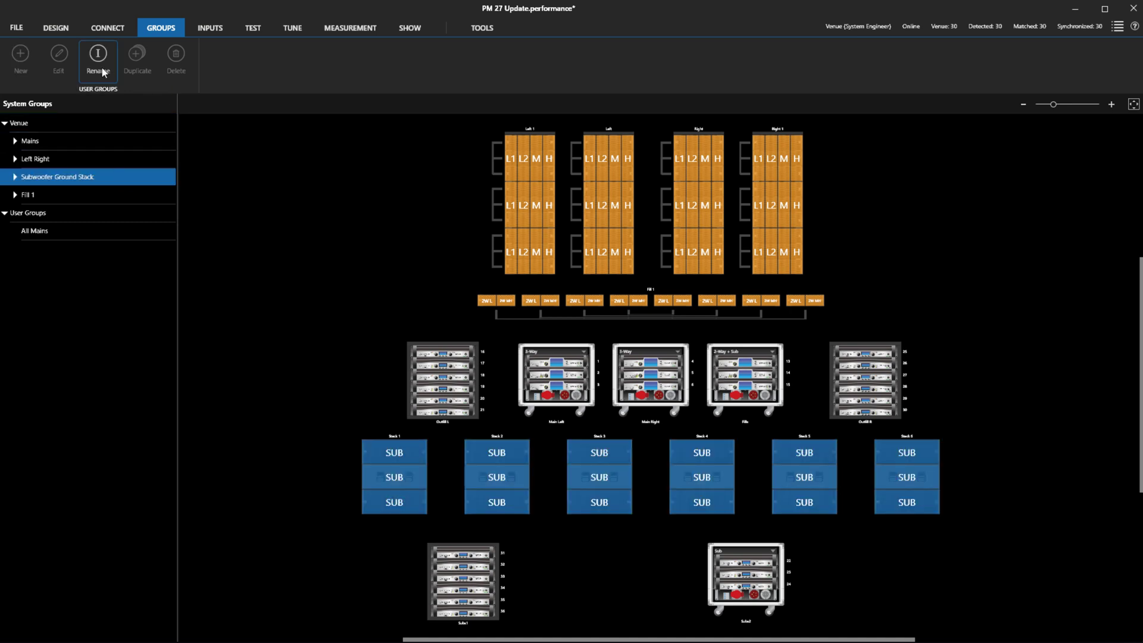
left_click(100, 76)
type("Subs")
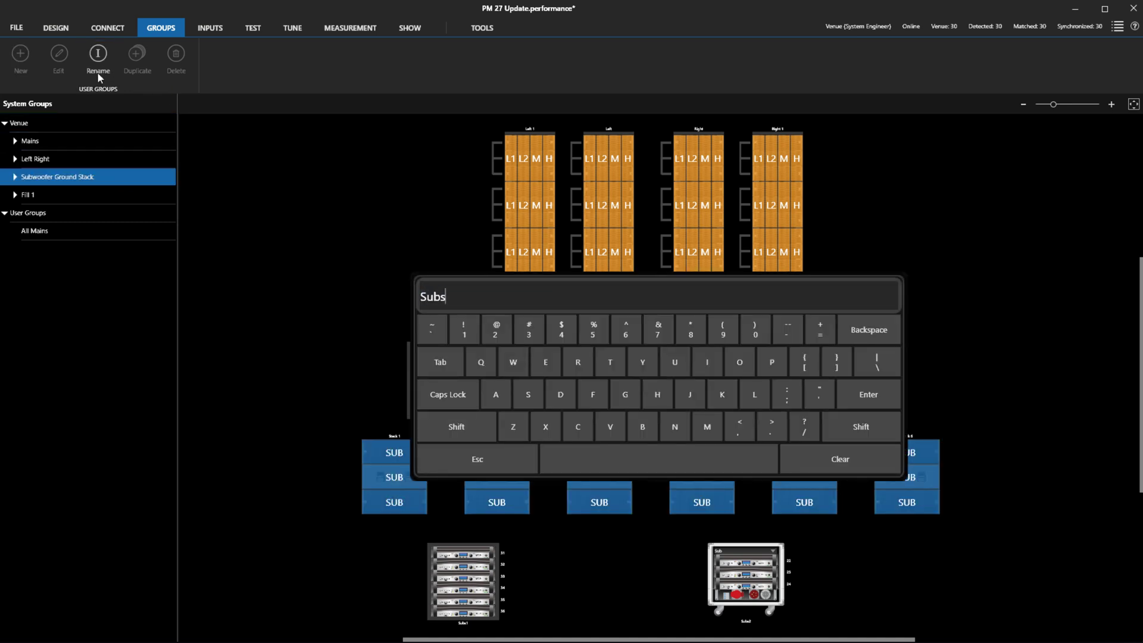
key("Return")
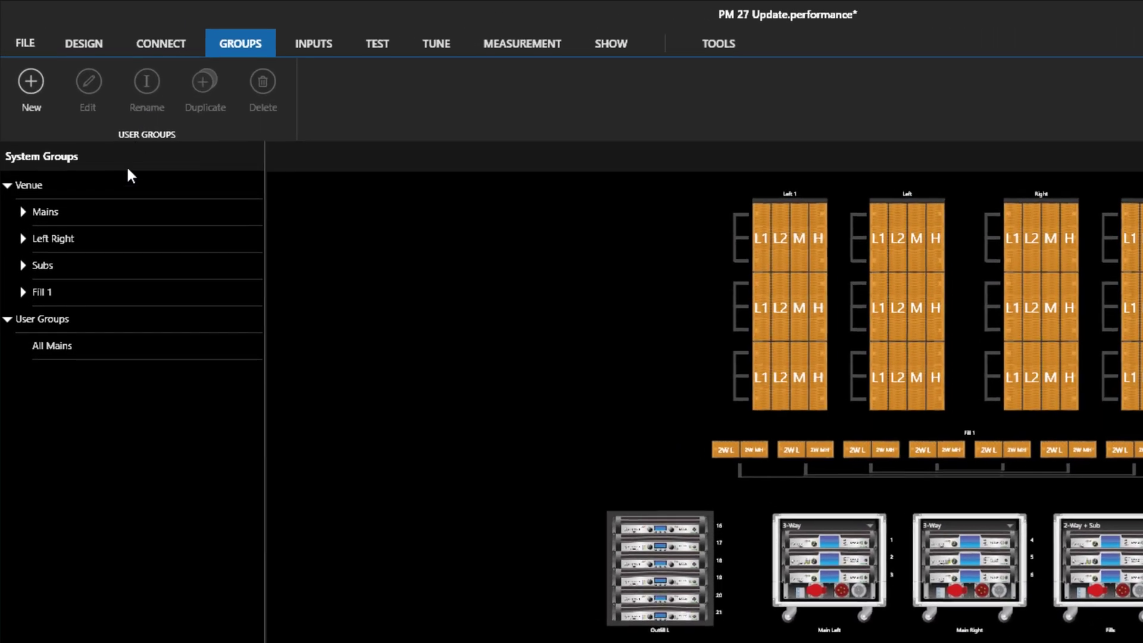
Move Fill 1 above Subs and rename it Front Fills
left_click_drag(104, 291, 102, 262)
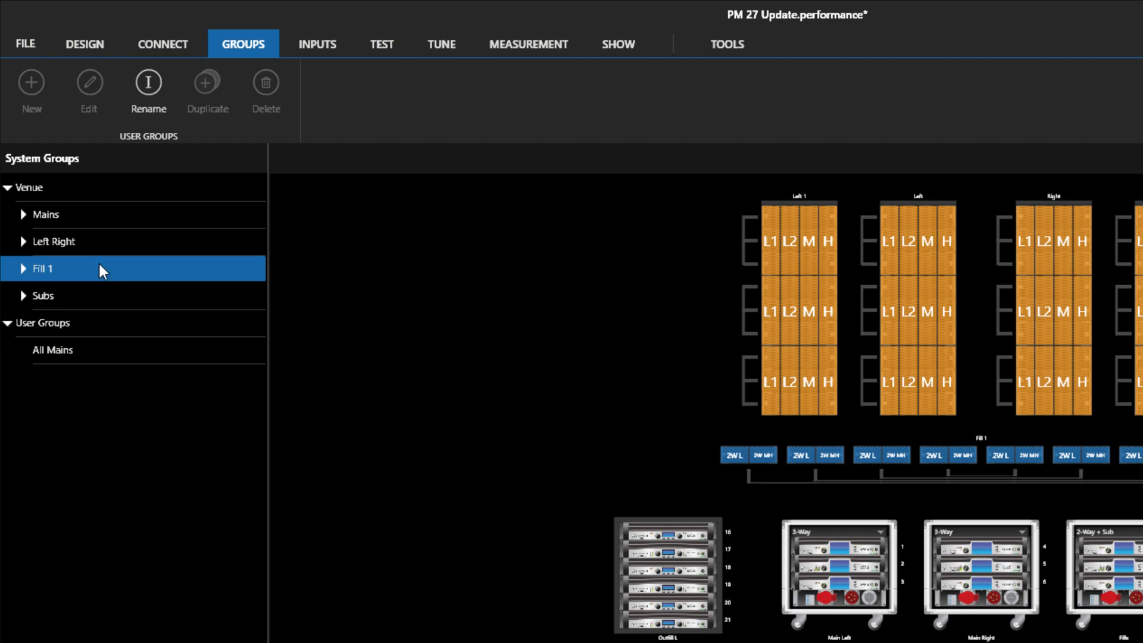
right_click(99, 263)
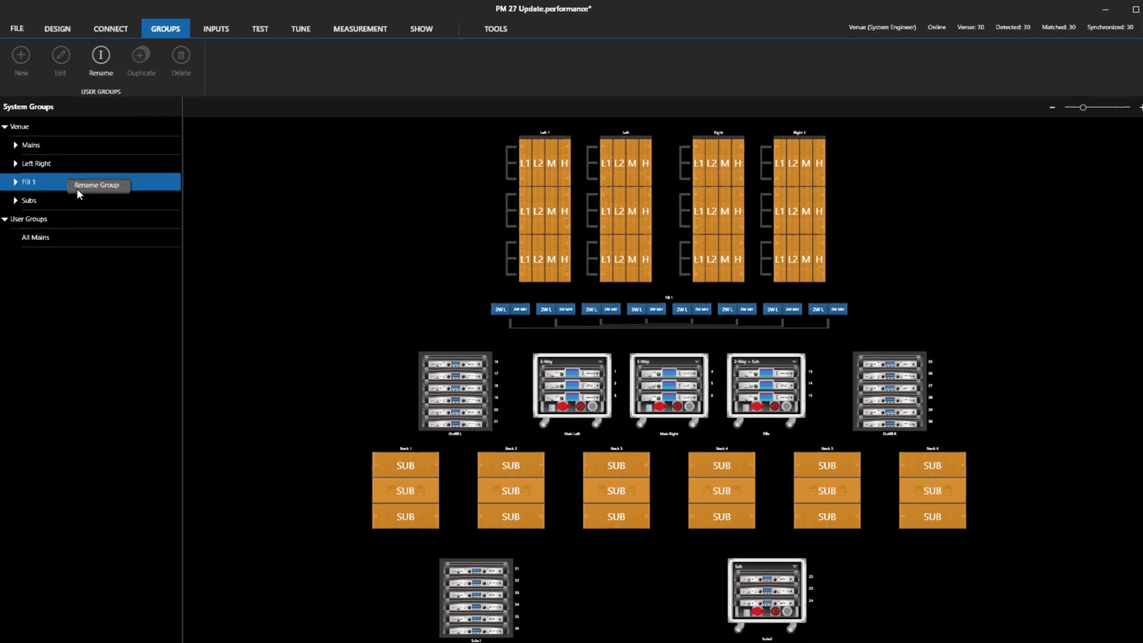
left_click(113, 277)
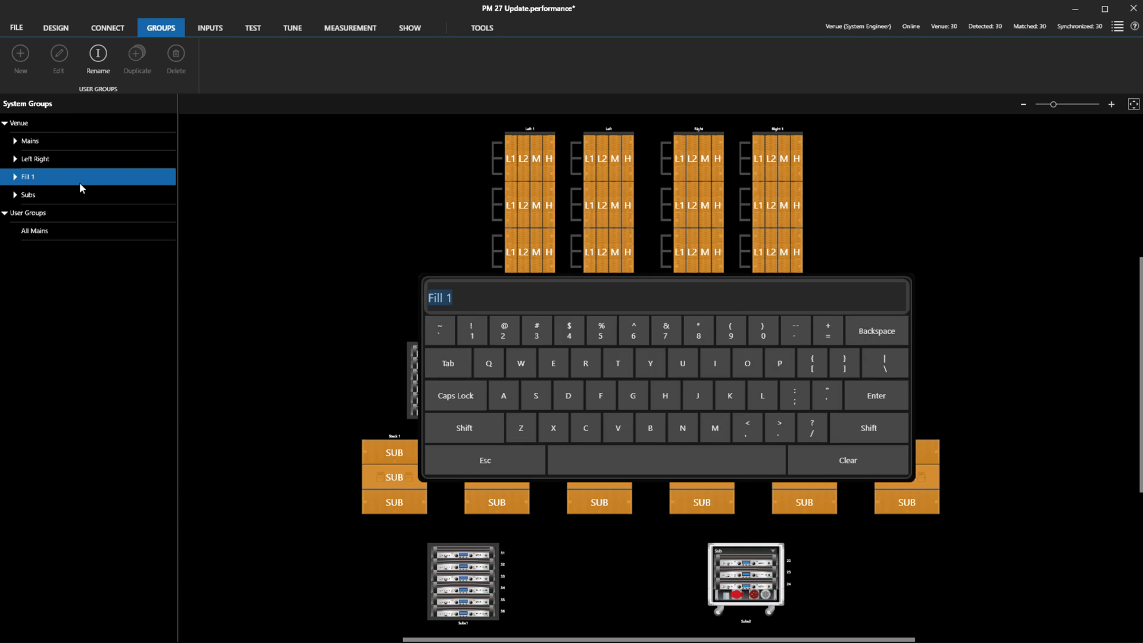
type("Front Fills")
key("Return")
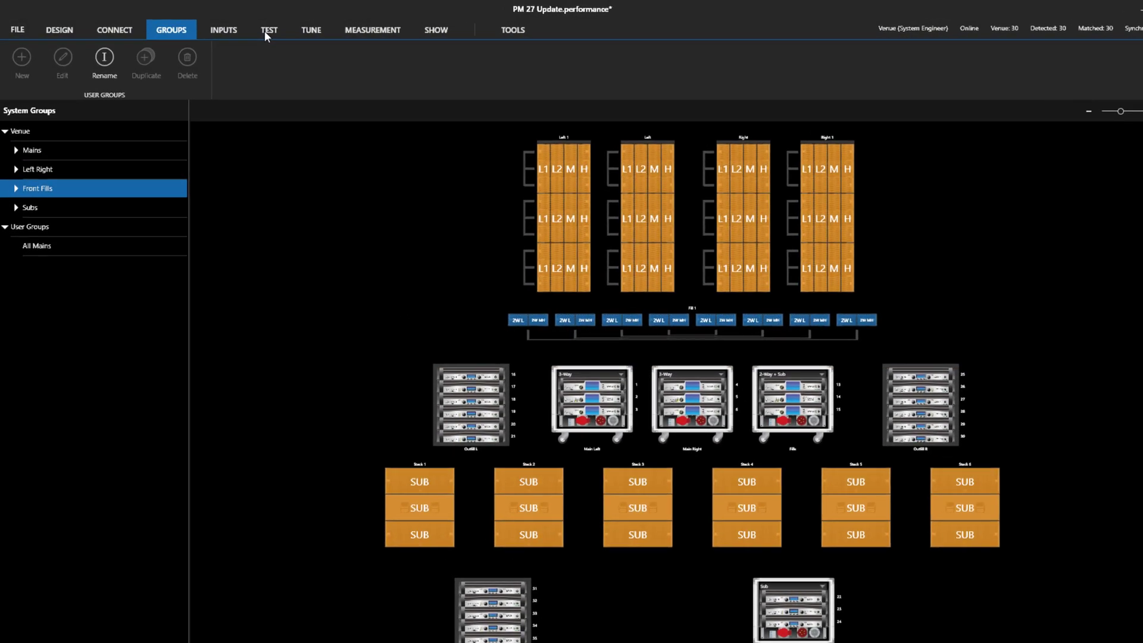
In Test, toggle System Groups mute protect and mute the whole Venue, then visit Tune and Show
left_click(265, 30)
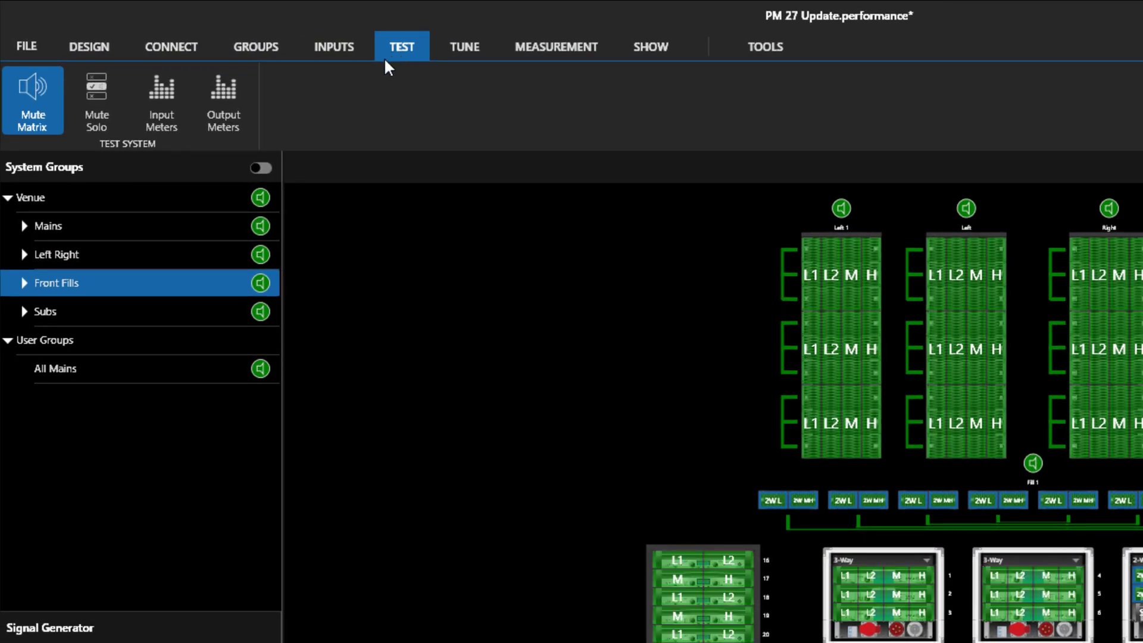
left_click(262, 169)
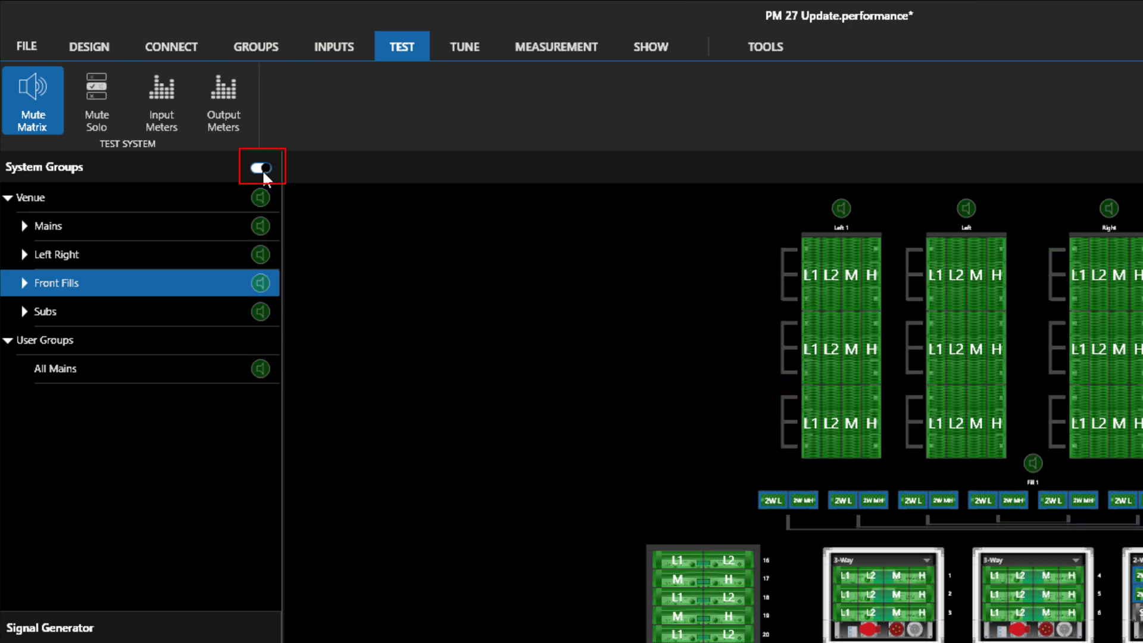
left_click(258, 196)
left_click(259, 169)
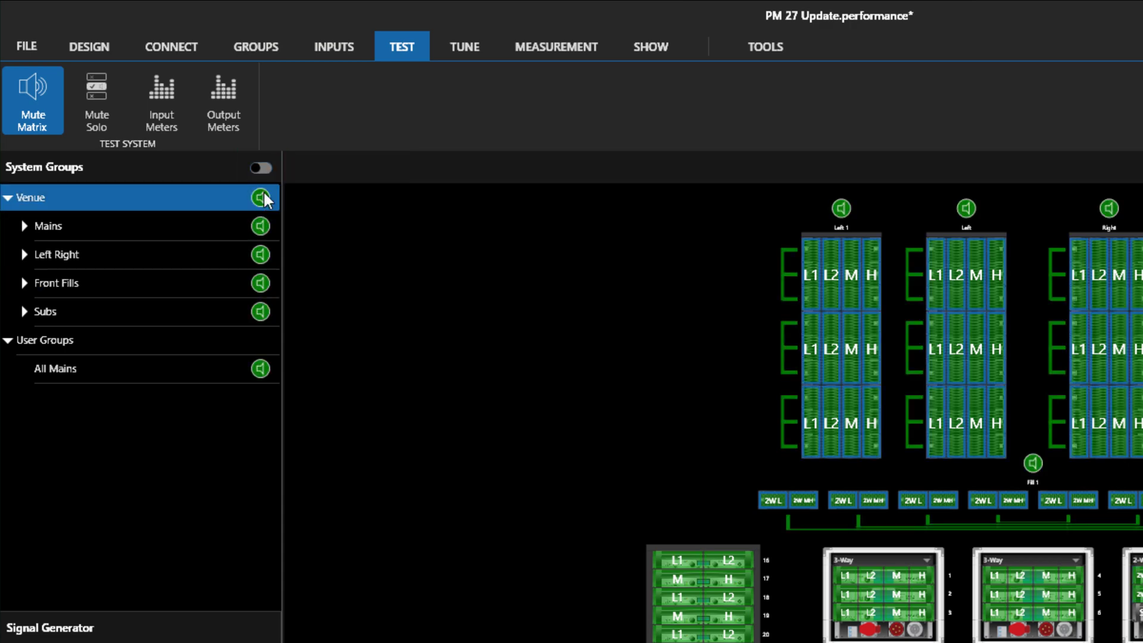
left_click(259, 197)
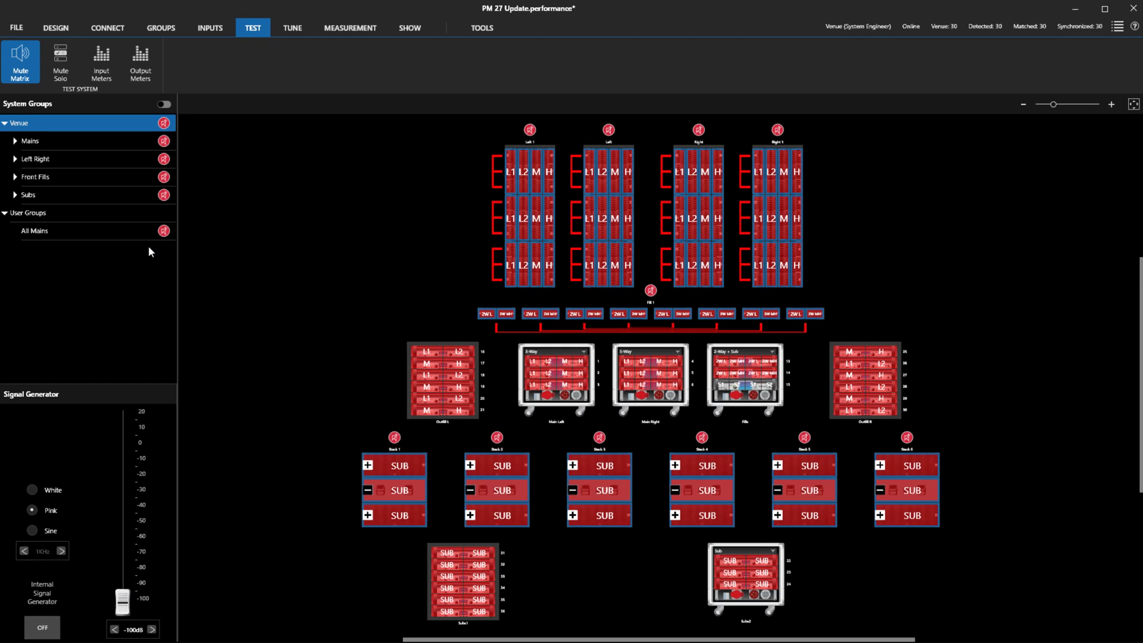
left_click(293, 28)
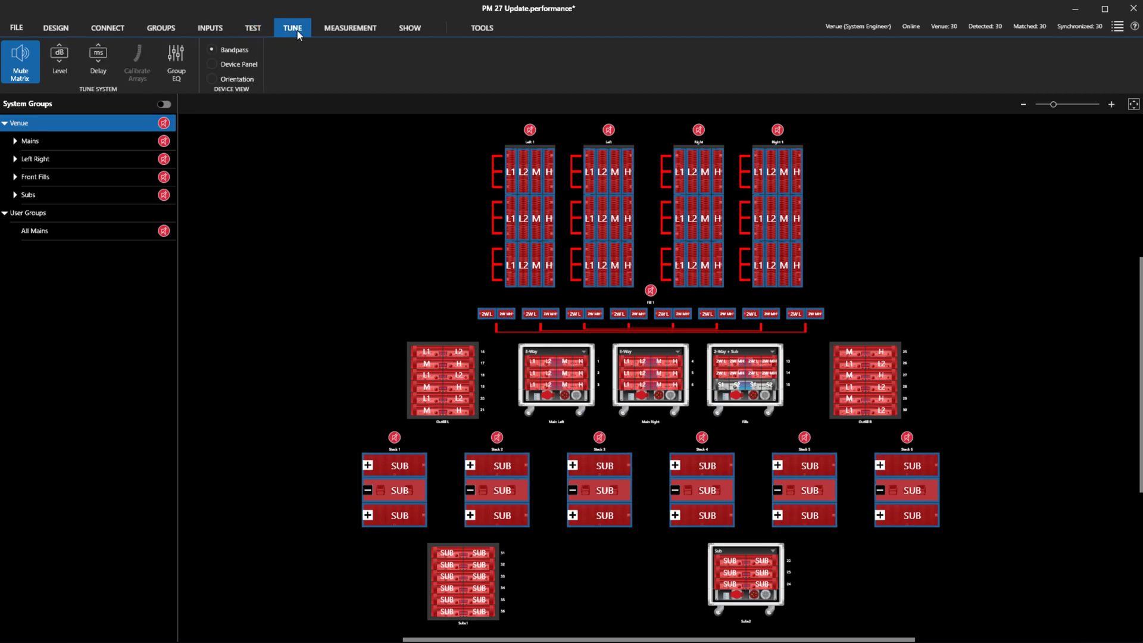
left_click(411, 29)
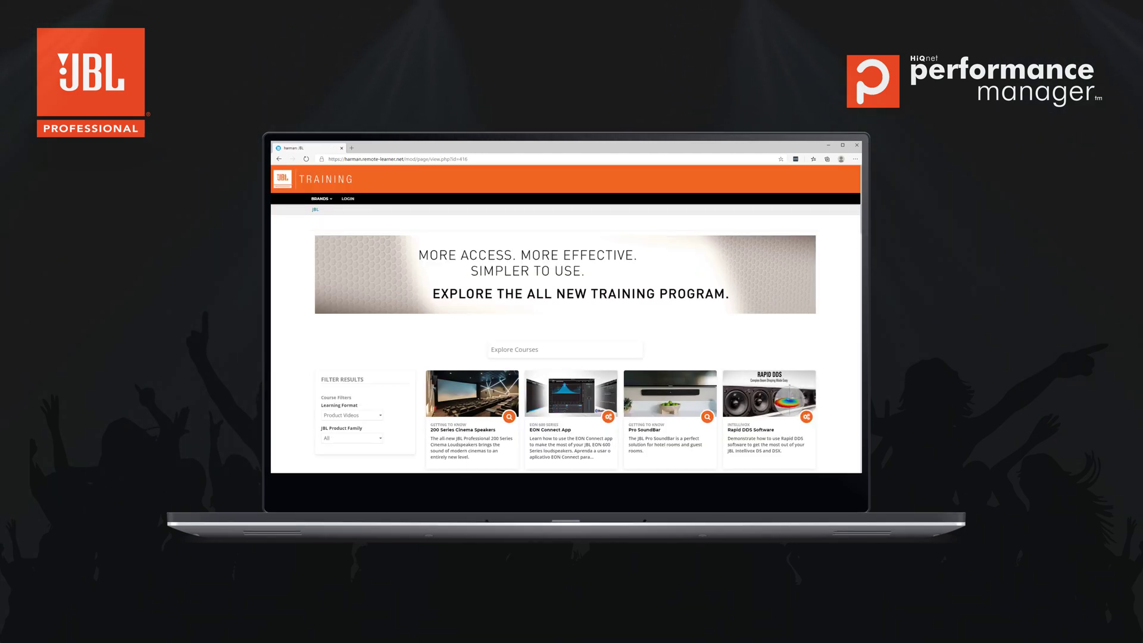
scroll(566, 319, "down", 1)
scroll(566, 318, "down", 1)
scroll(565, 319, "down", 1)
scroll(565, 319, "down", 1)
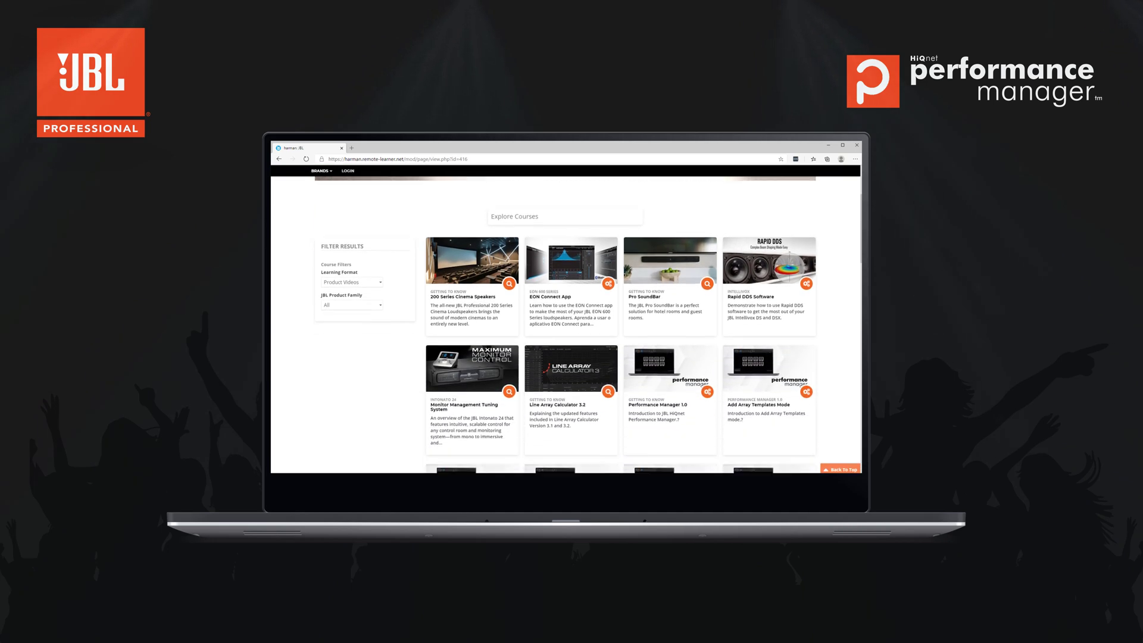
scroll(565, 319, "down", 1)
scroll(565, 319, "down", 1)
scroll(565, 319, "down", 1)
scroll(565, 319, "down", 1)
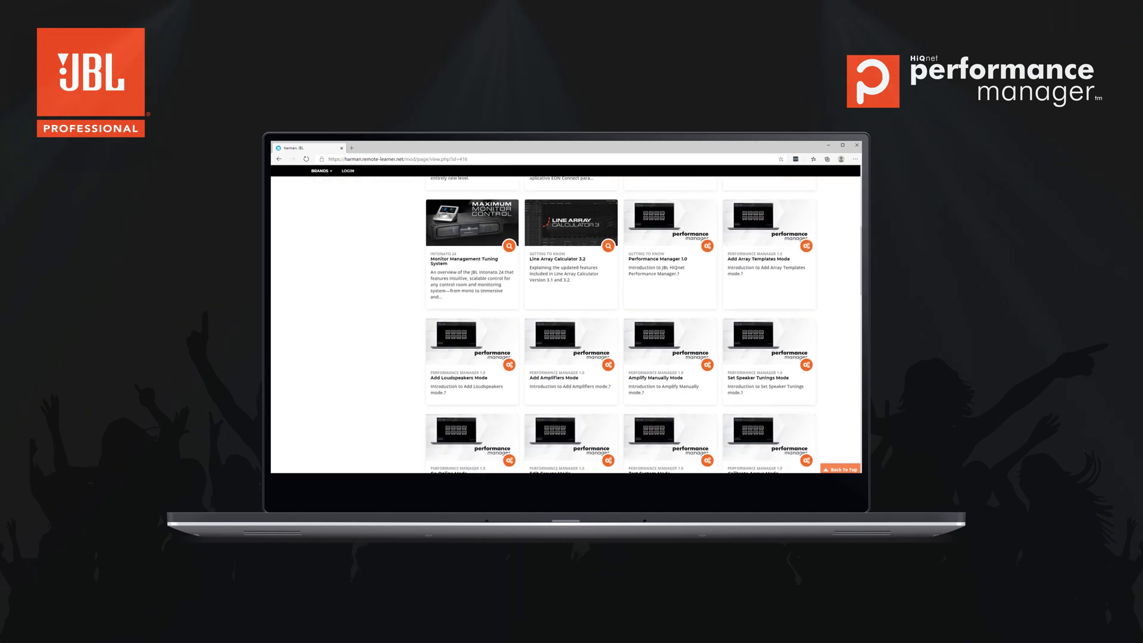
scroll(565, 319, "down", 1)
scroll(565, 319, "down", 1)
scroll(565, 319, "down", 1)
scroll(565, 318, "down", 1)
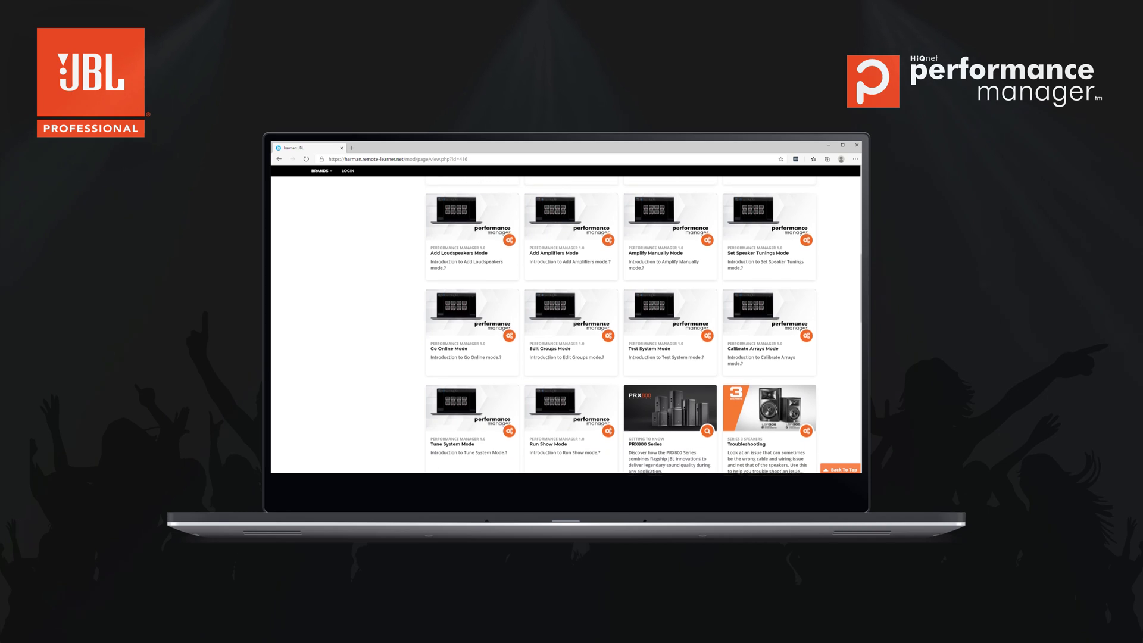
scroll(565, 319, "down", 1)
scroll(565, 319, "down", 1)
scroll(565, 319, "down", 1)
scroll(565, 319, "down", 1)
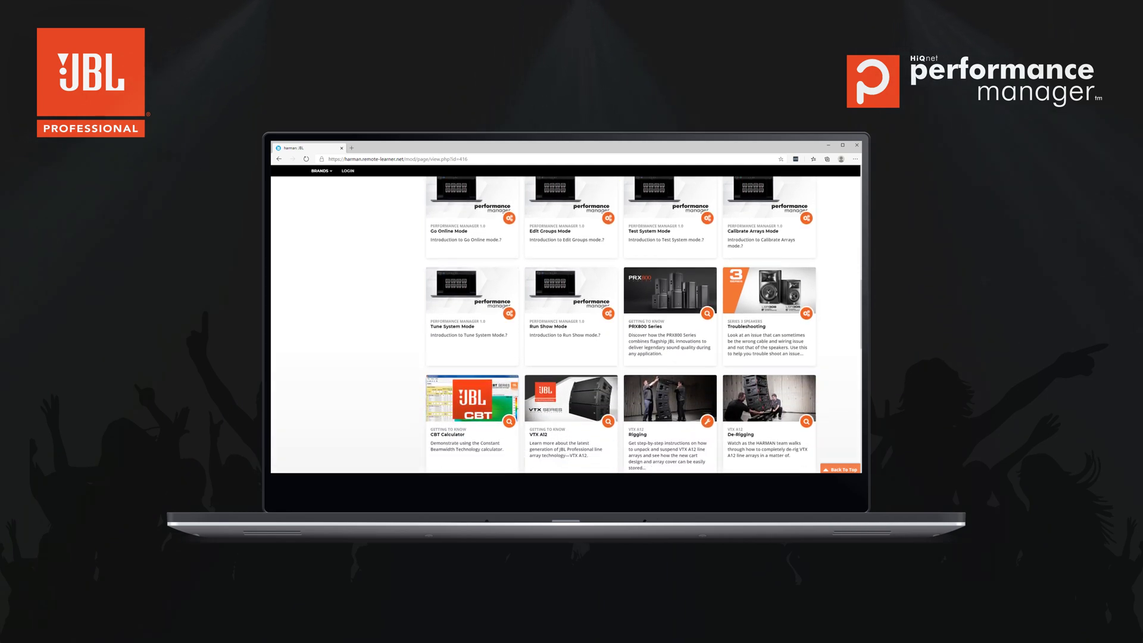
scroll(565, 319, "down", 1)
scroll(566, 319, "down", 1)
scroll(566, 319, "down", 1)
scroll(565, 319, "down", 1)
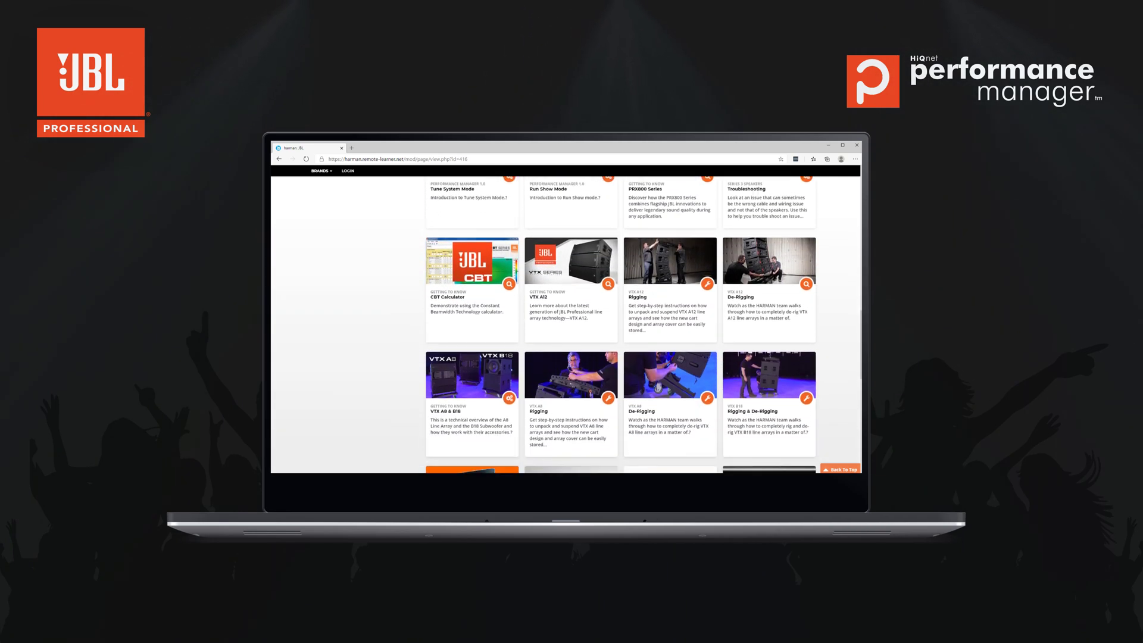
scroll(565, 319, "down", 1)
scroll(565, 319, "down", 1)
scroll(564, 319, "down", 1)
scroll(565, 319, "down", 1)
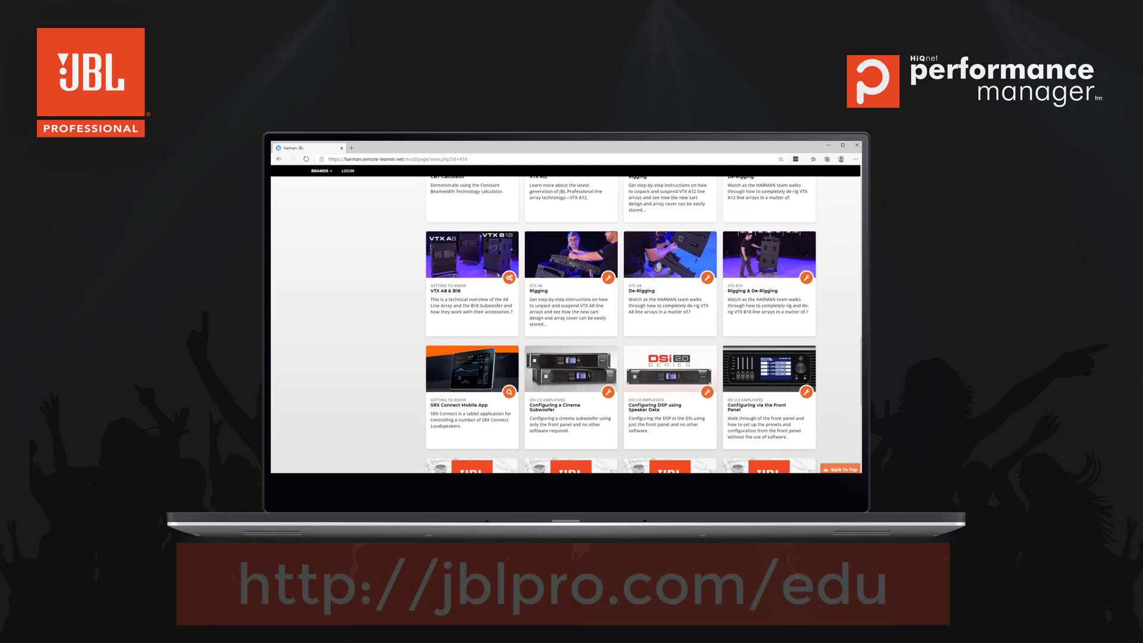
scroll(620, 350, "down", 1)
scroll(621, 352, "down", 1)
scroll(621, 351, "down", 1)
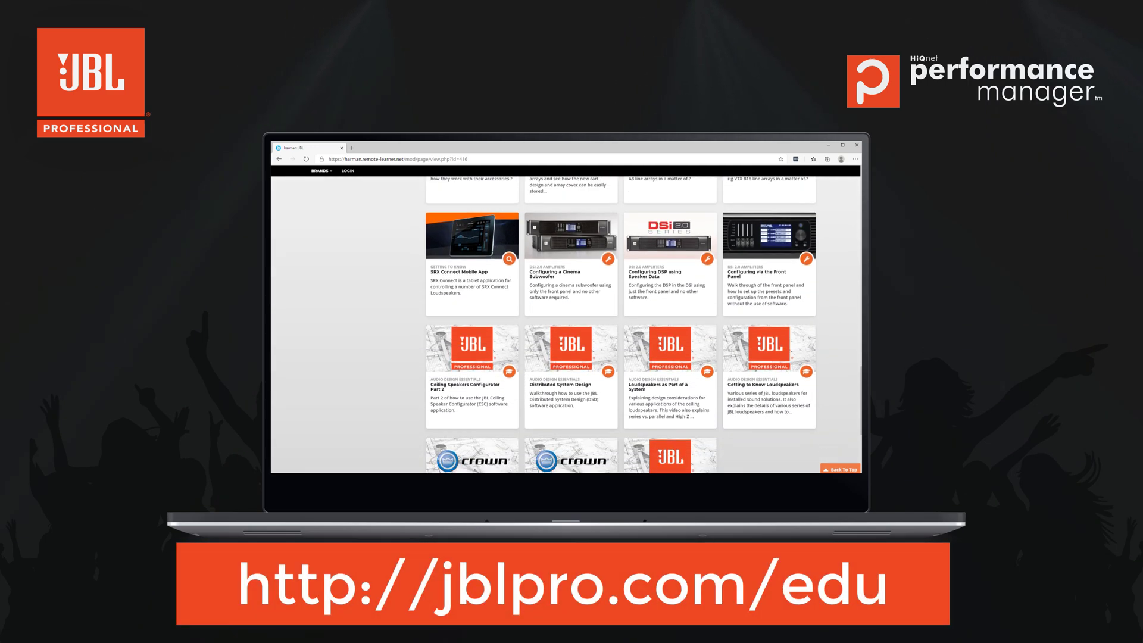
scroll(620, 351, "down", 1)
scroll(566, 321, "down", 1)
scroll(566, 322, "down", 1)
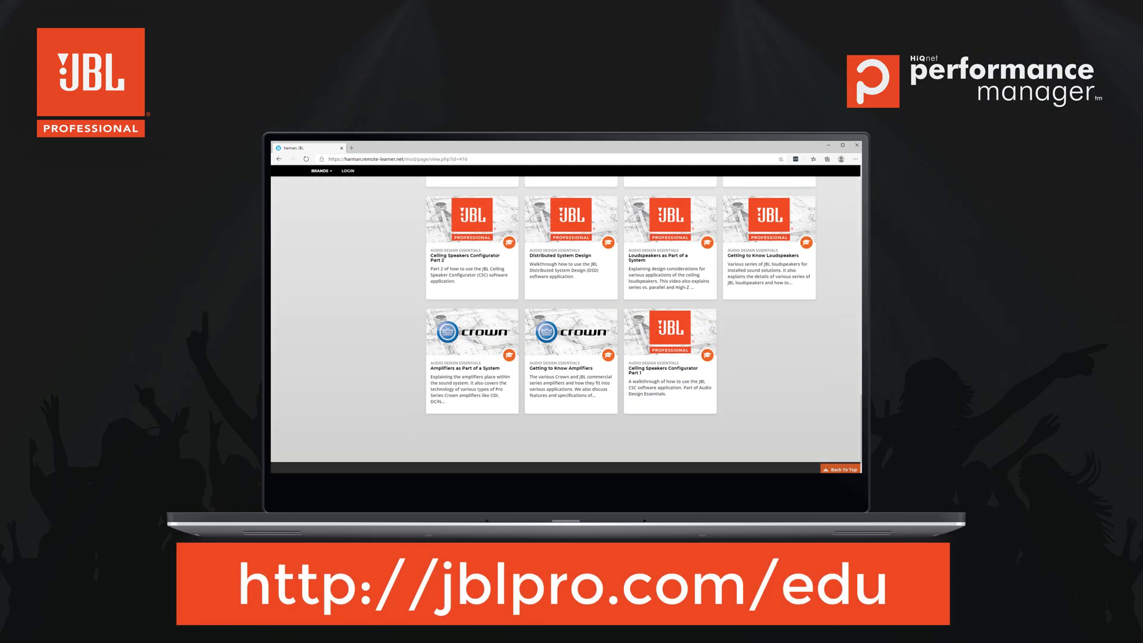
scroll(565, 321, "down", 1)
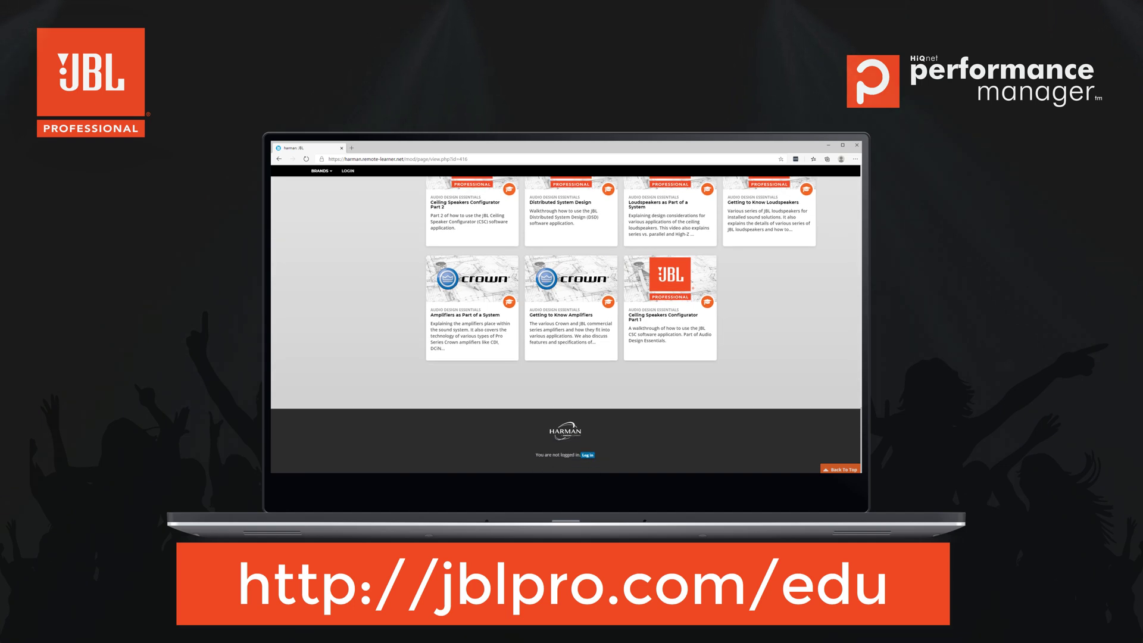